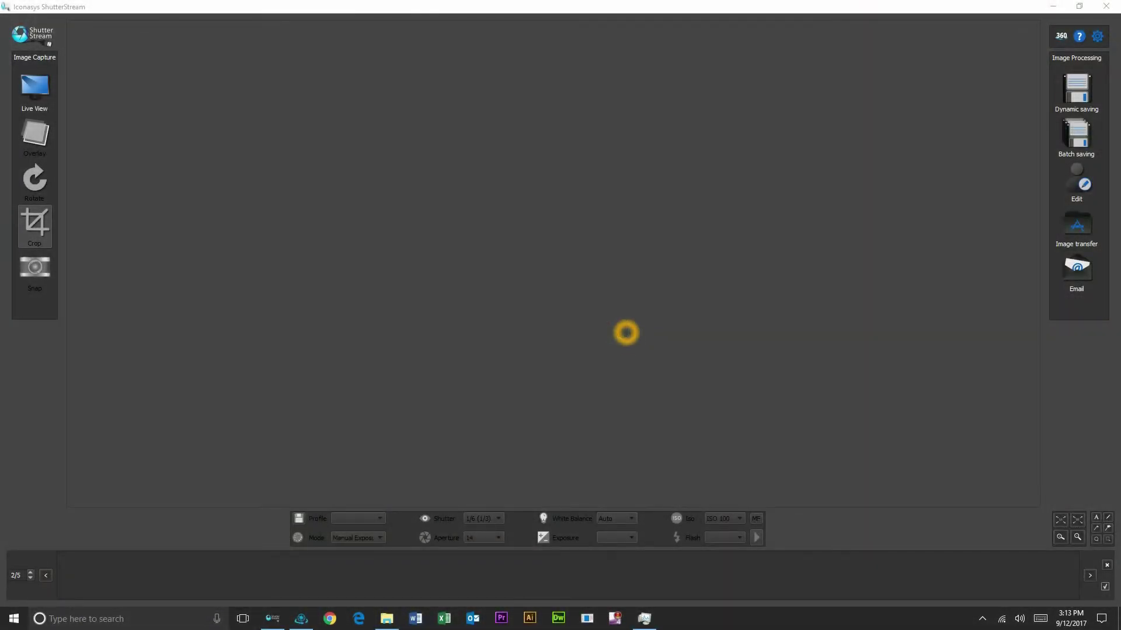
Start the live view and magnify the manual-focus preview on the beetle's head
left_click(37, 89)
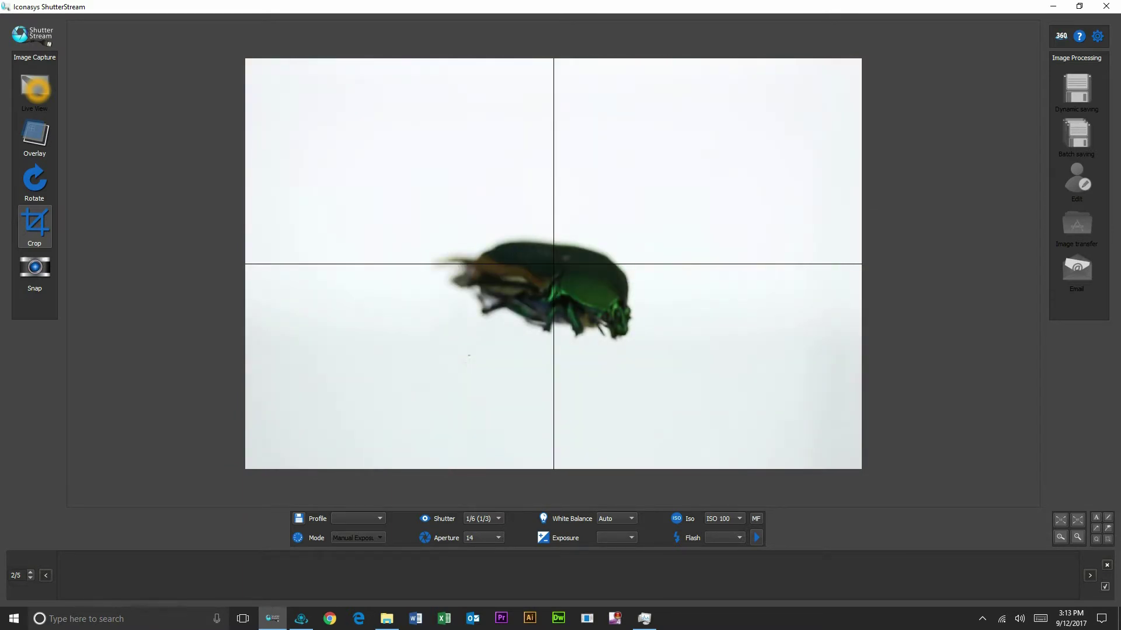
left_click(279, 275)
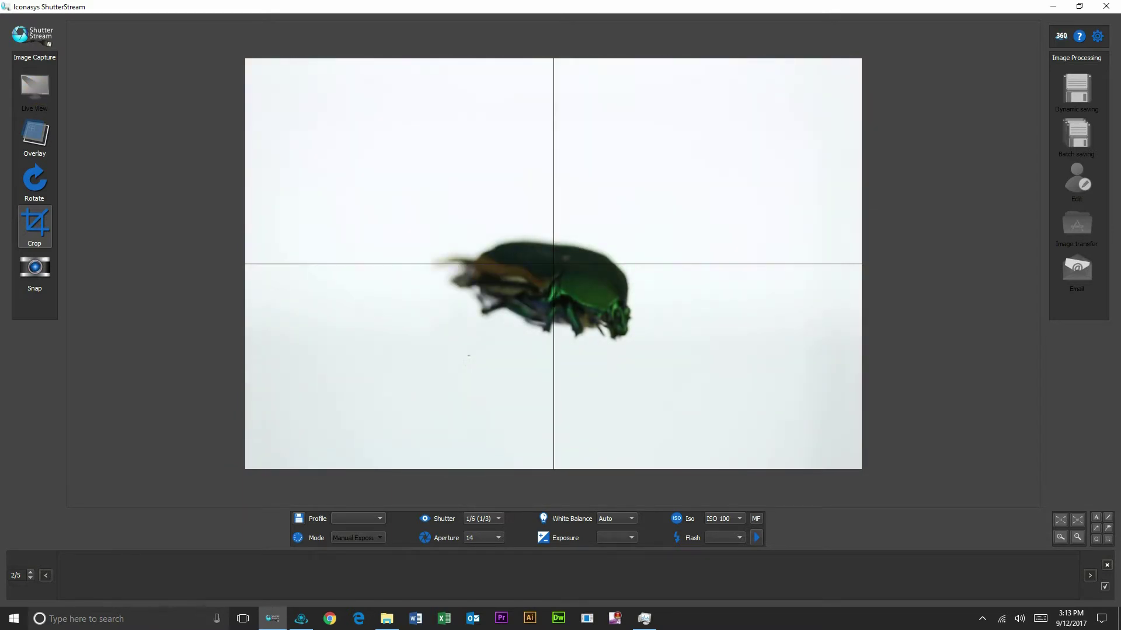
left_click(496, 519)
left_click(753, 518)
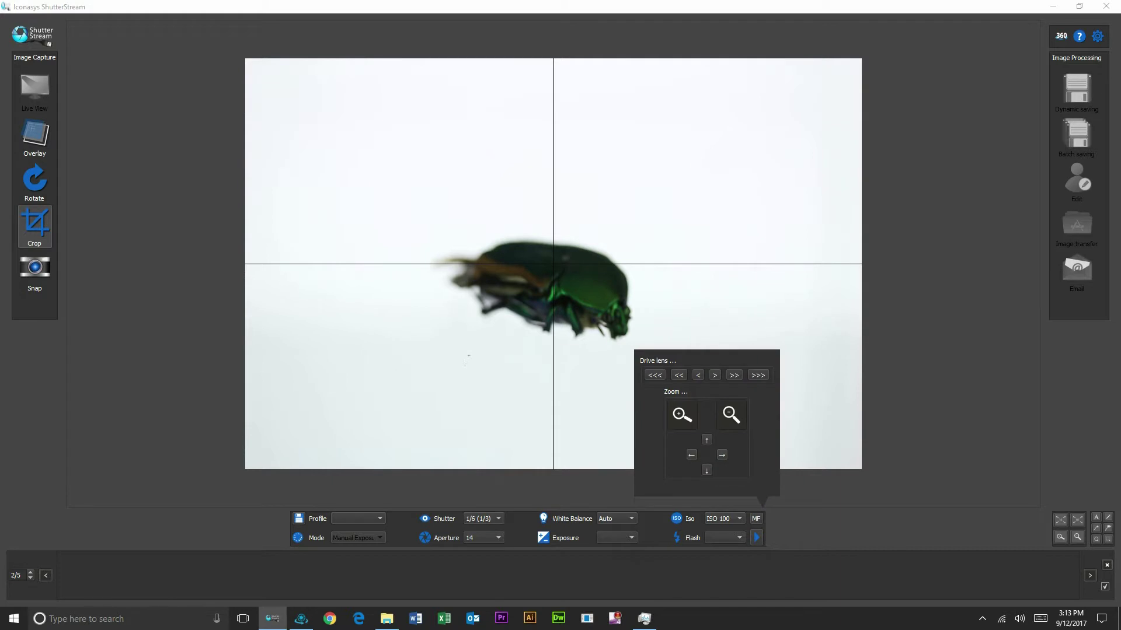
left_click(682, 414)
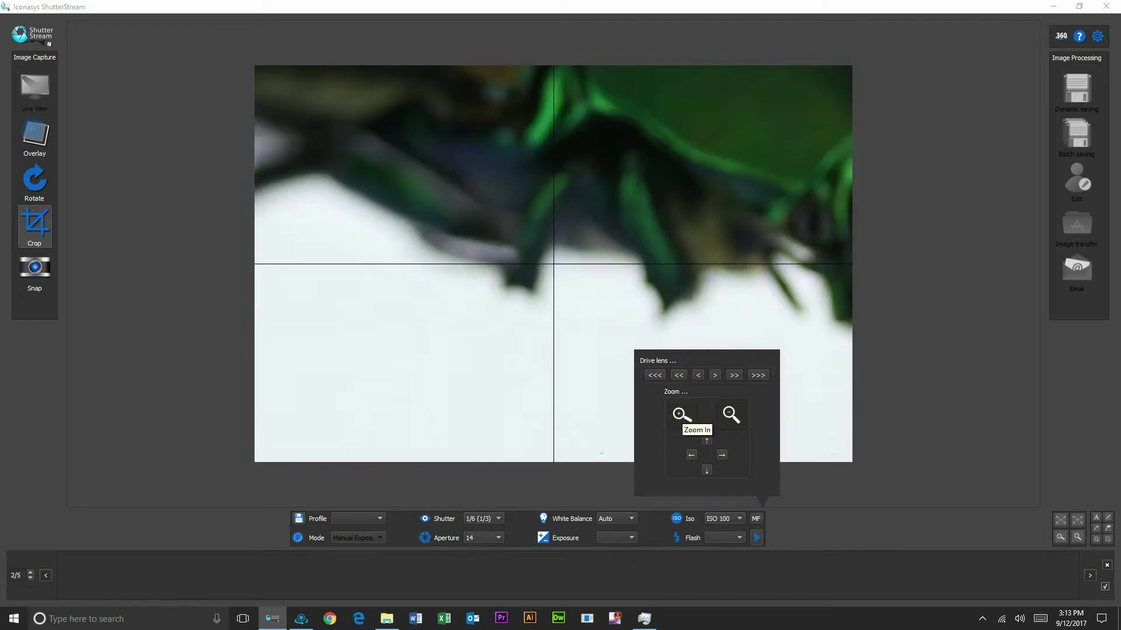
left_click(721, 455)
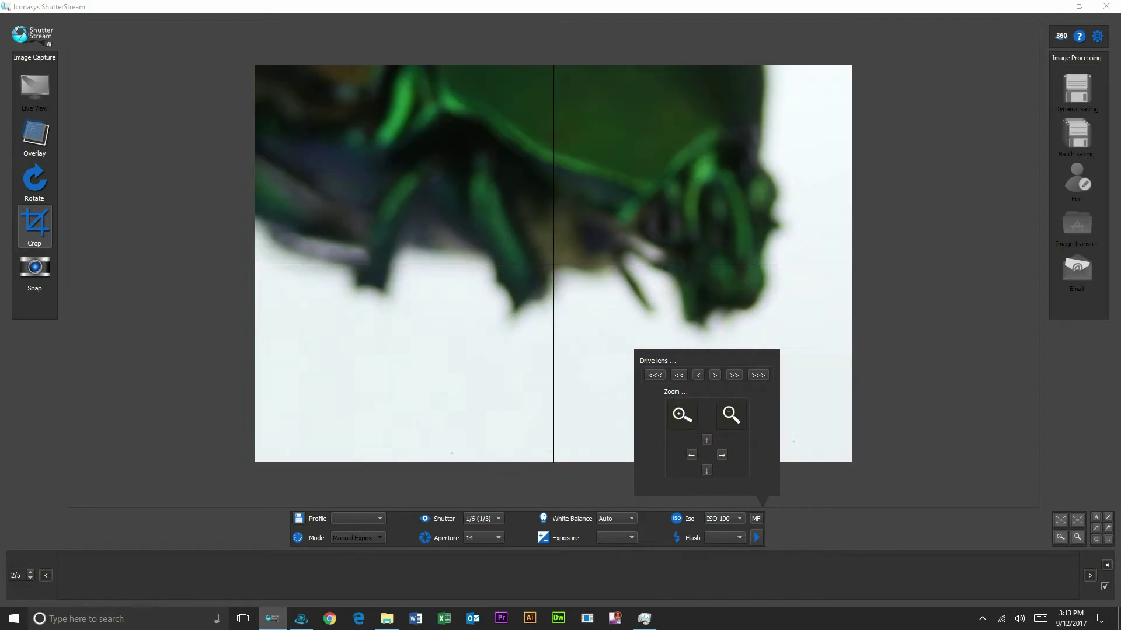
Drive the lens focus until the beetle's head is sharp, and return the preview to the full frame
left_click(734, 374)
left_click(734, 375)
left_click(734, 375)
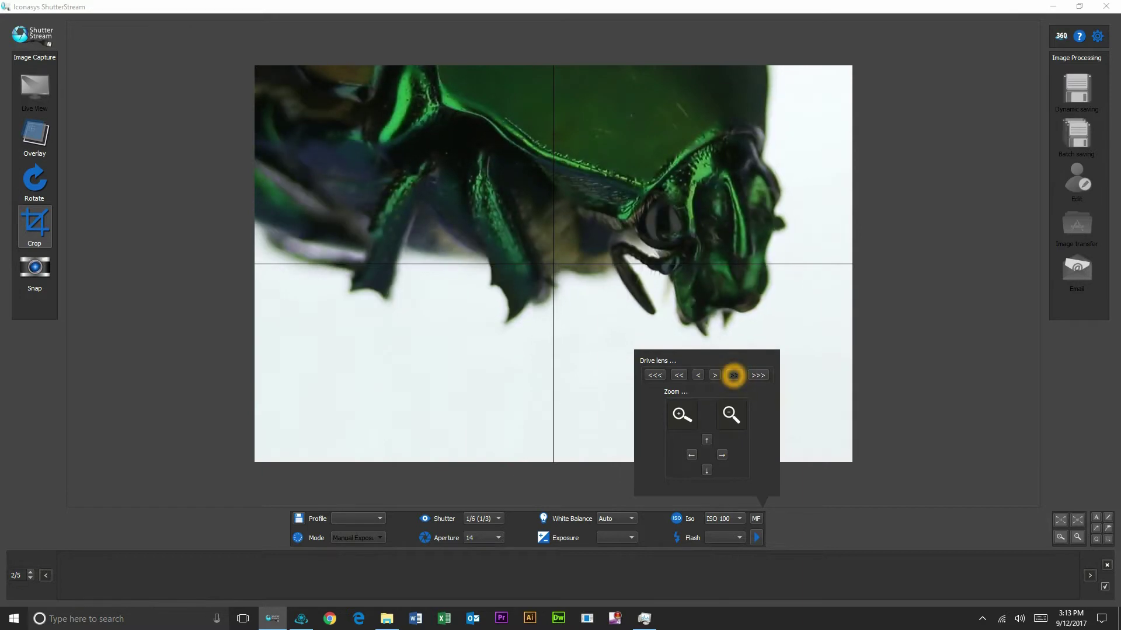
left_click(734, 374)
left_click(679, 375)
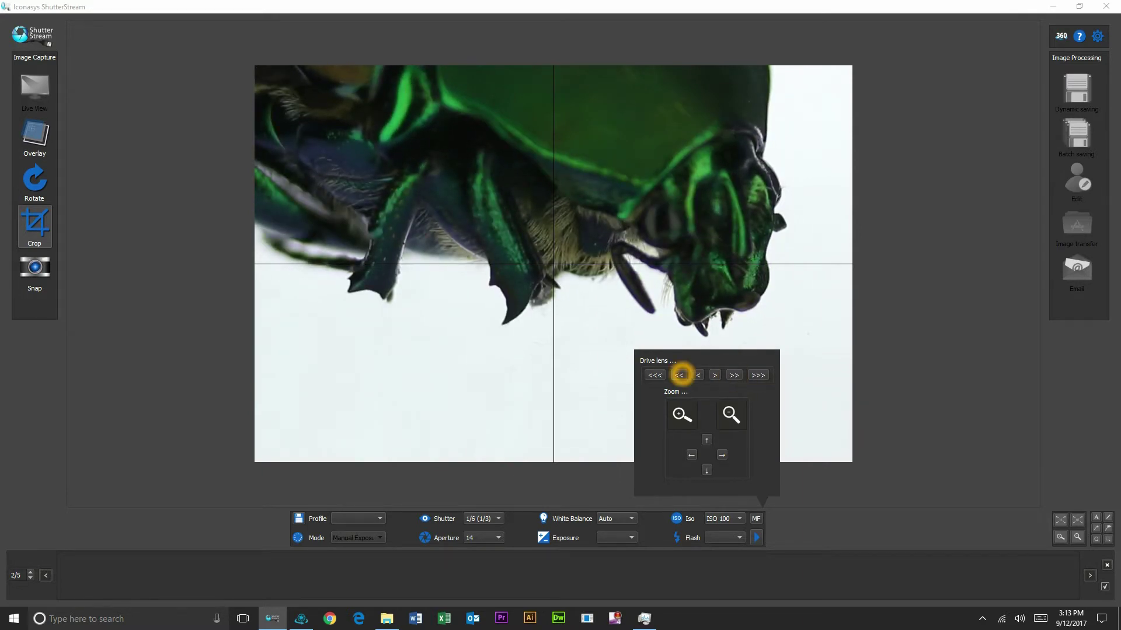
left_click(679, 375)
left_click(641, 211)
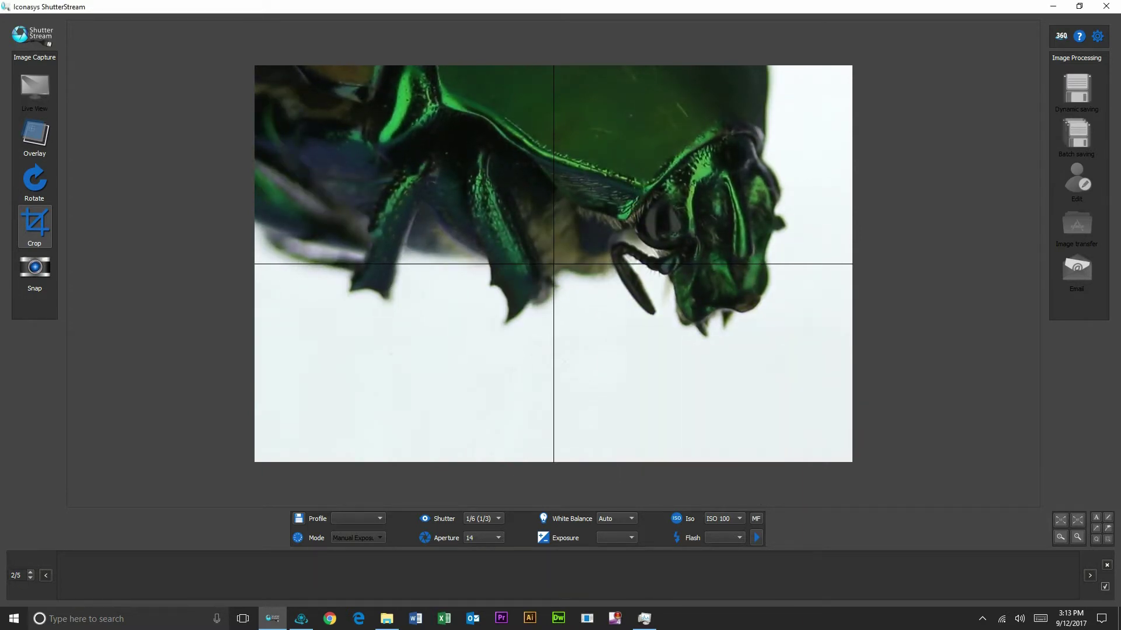
left_click(758, 517)
left_click(656, 375)
left_click(735, 376)
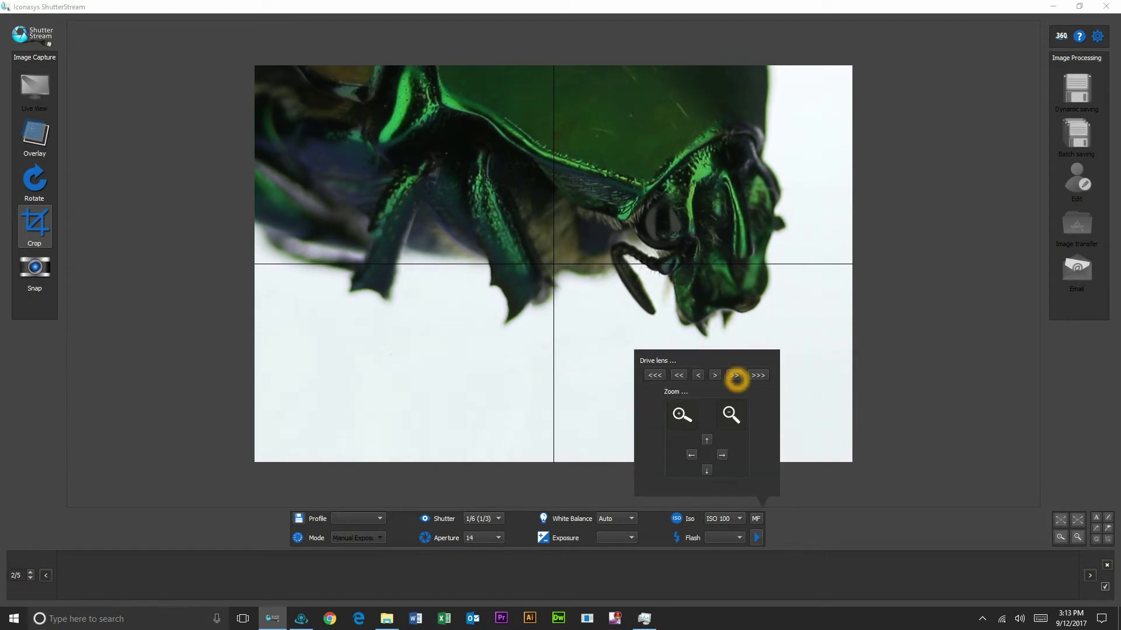
left_click(730, 411)
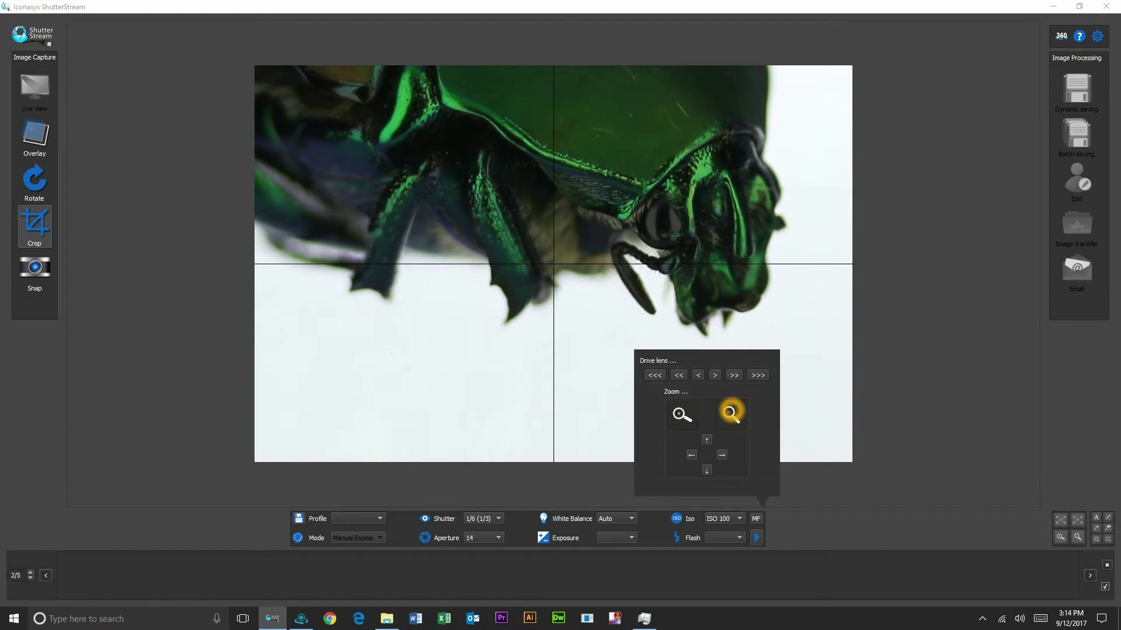
left_click(730, 413)
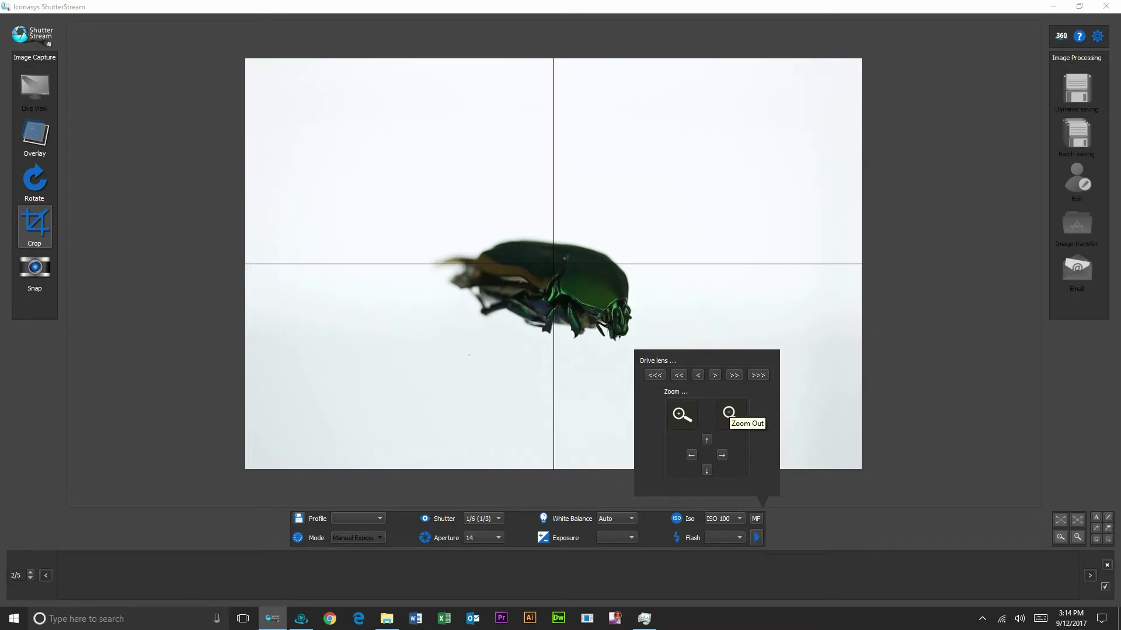
Brighten the exposure by lengthening the shutter speed to 0"3 (1/3)
left_click(496, 519)
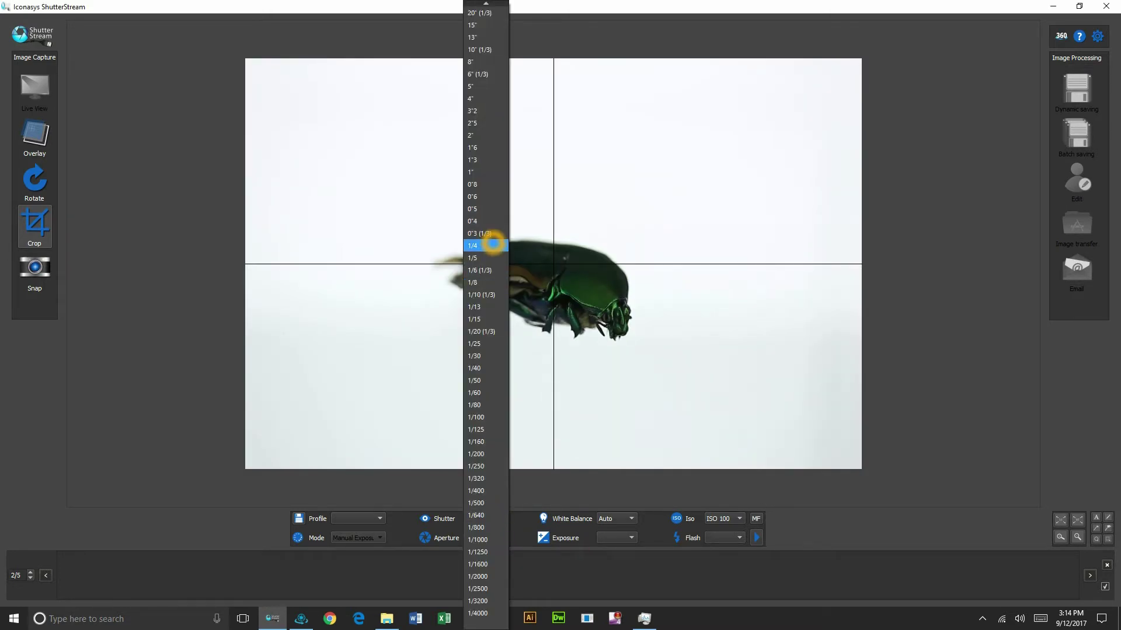
left_click(492, 244)
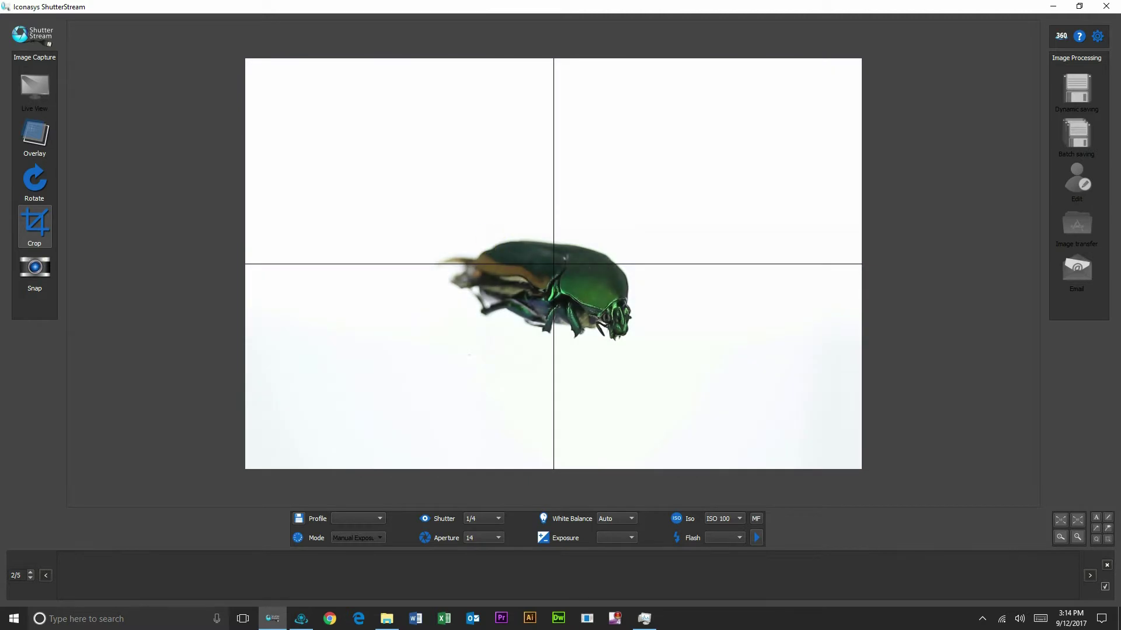
left_click(496, 518)
left_click(470, 239)
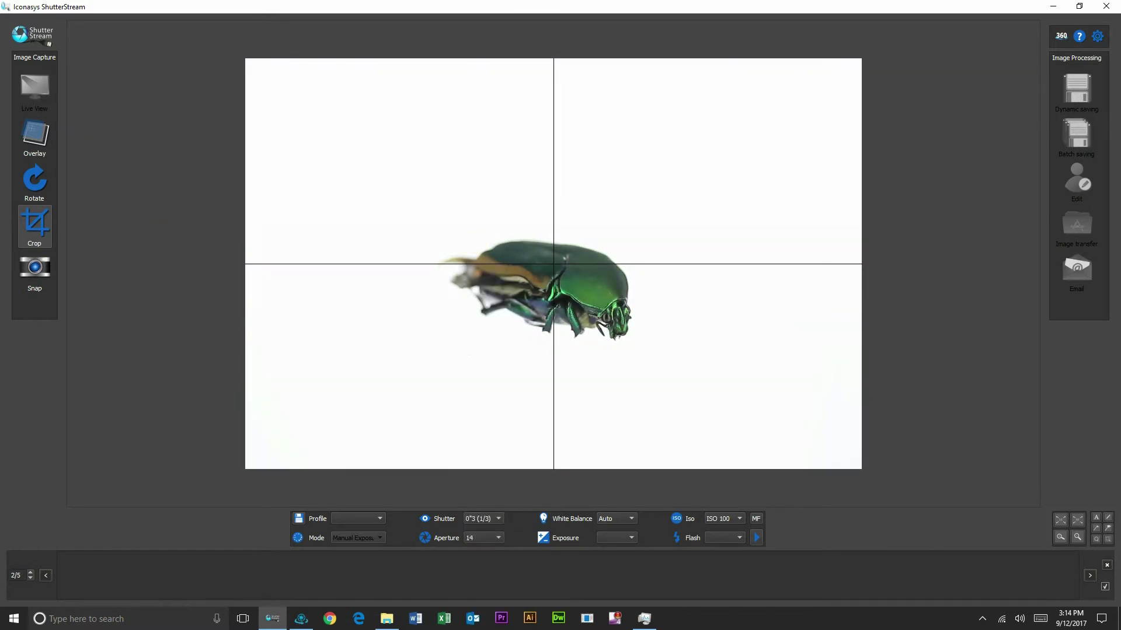
Capture a single test photo of the beetle with the current exposure and focus
left_click(35, 221)
left_click(706, 270)
left_click(35, 271)
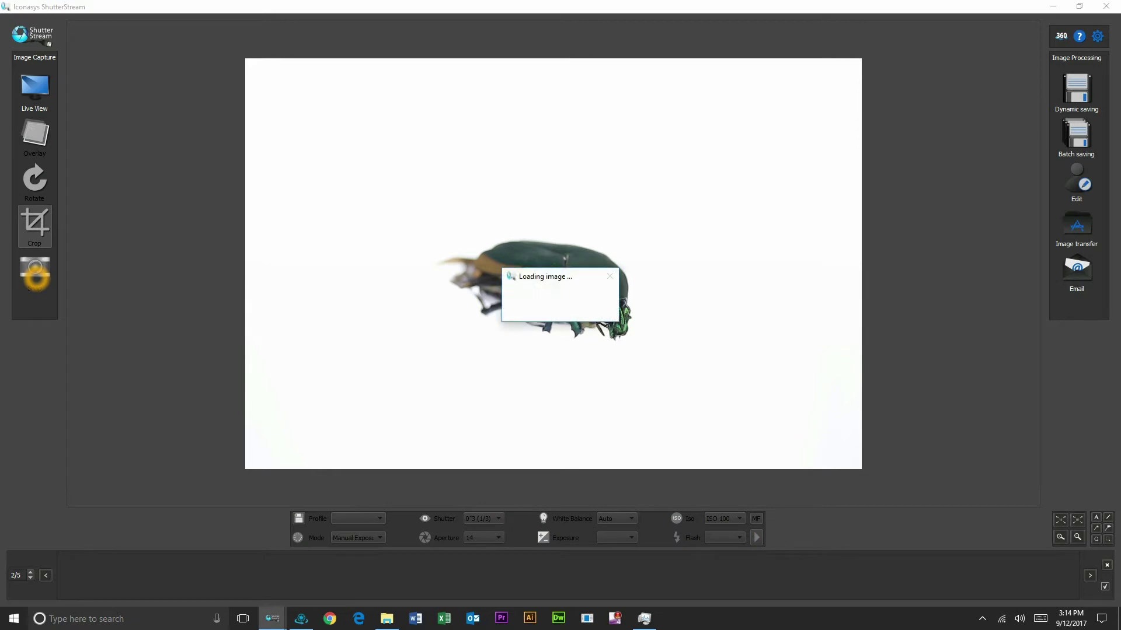
left_click(534, 339)
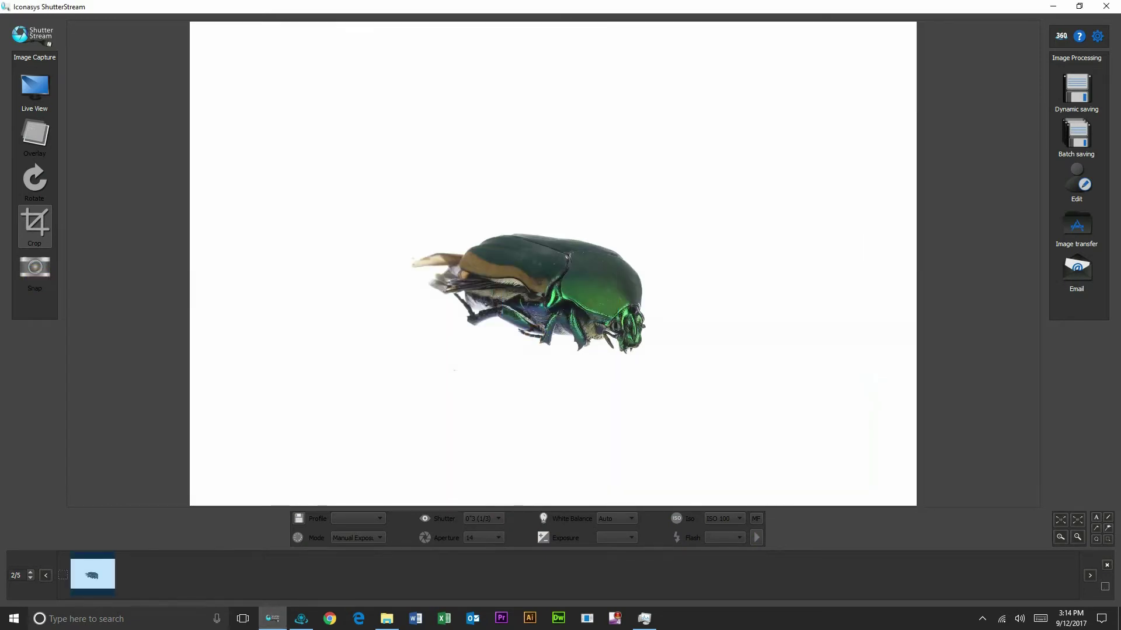
Examine the test photo's sharpness at high magnification over the beetle's head, legs and shell
left_click(1060, 519)
left_click(778, 358)
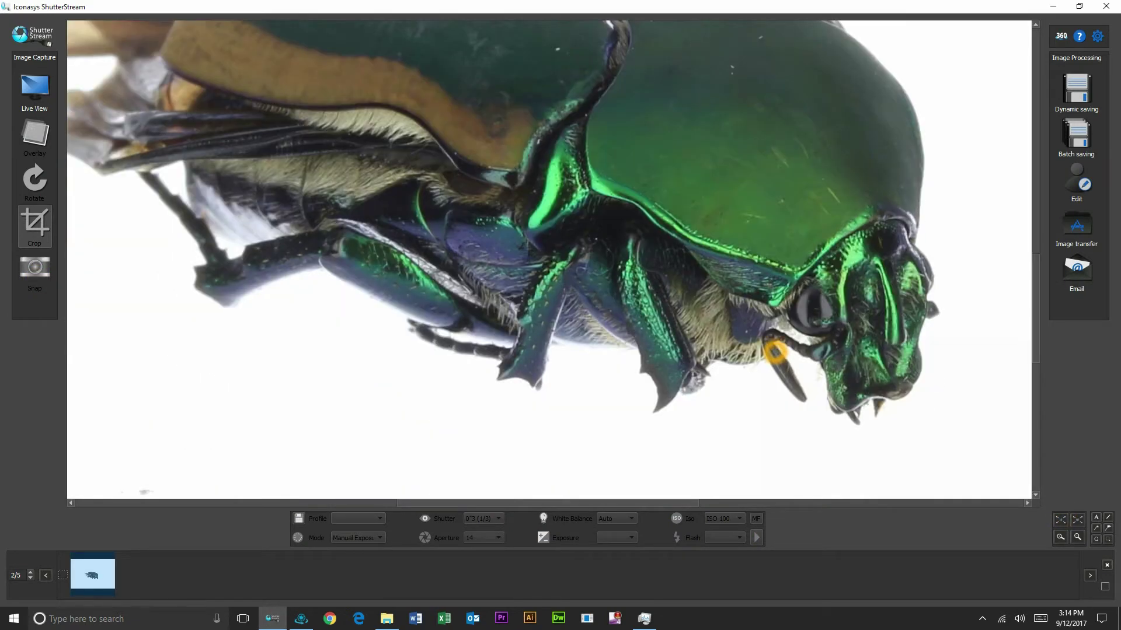
left_click(798, 370)
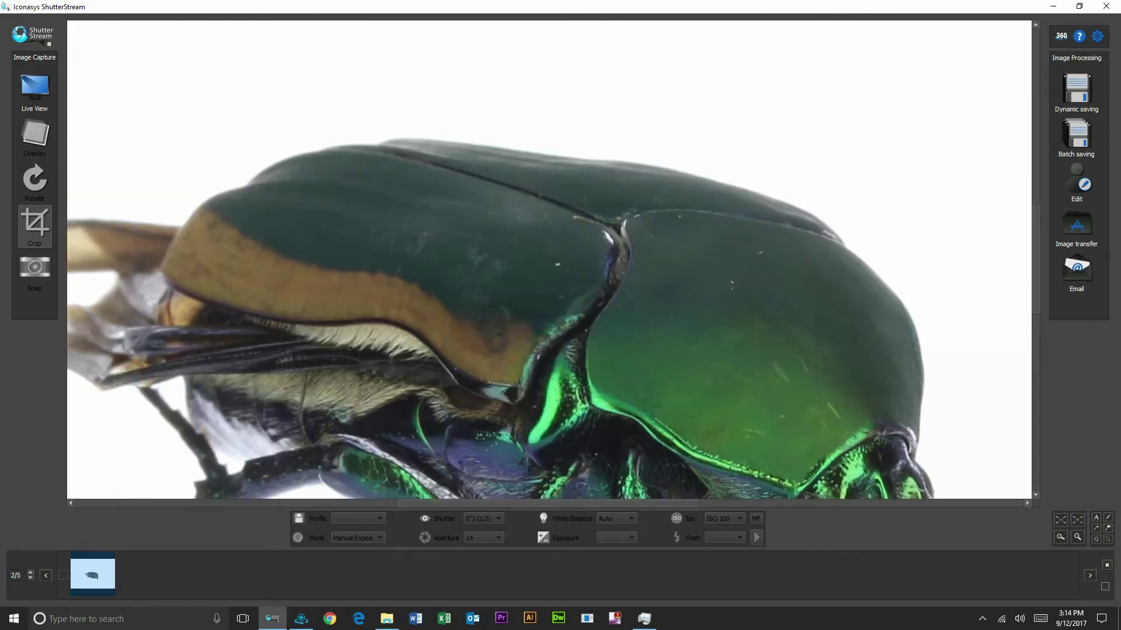
left_click(1077, 519)
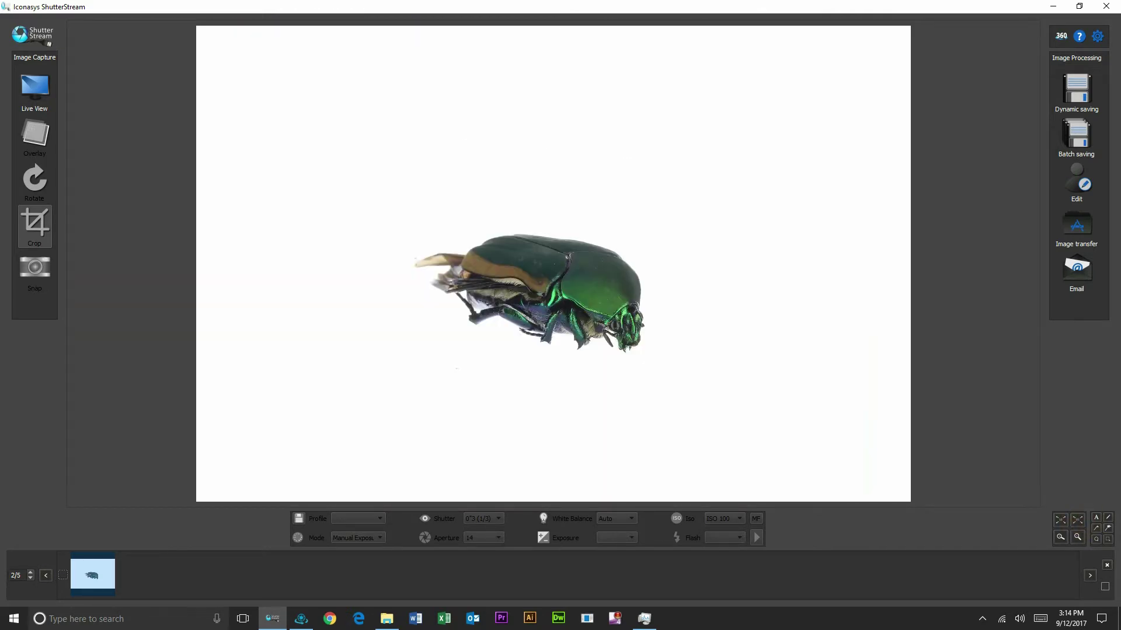
left_click(759, 348)
left_click(636, 312)
Delete the test photo from the captured images and resume the live view
left_click(1105, 587)
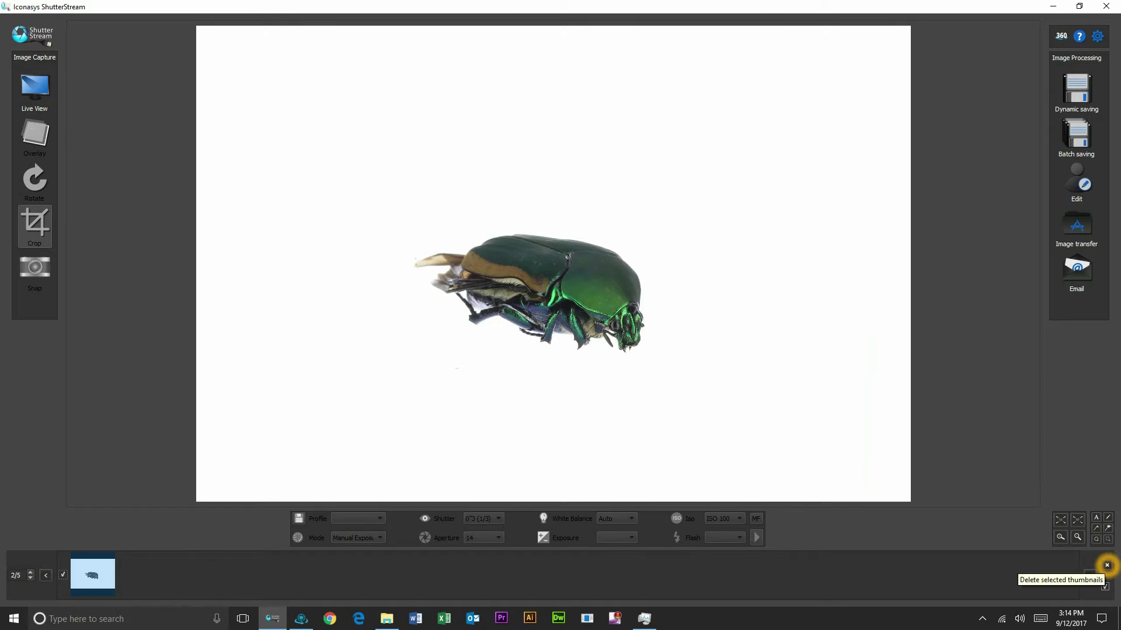
left_click(1107, 565)
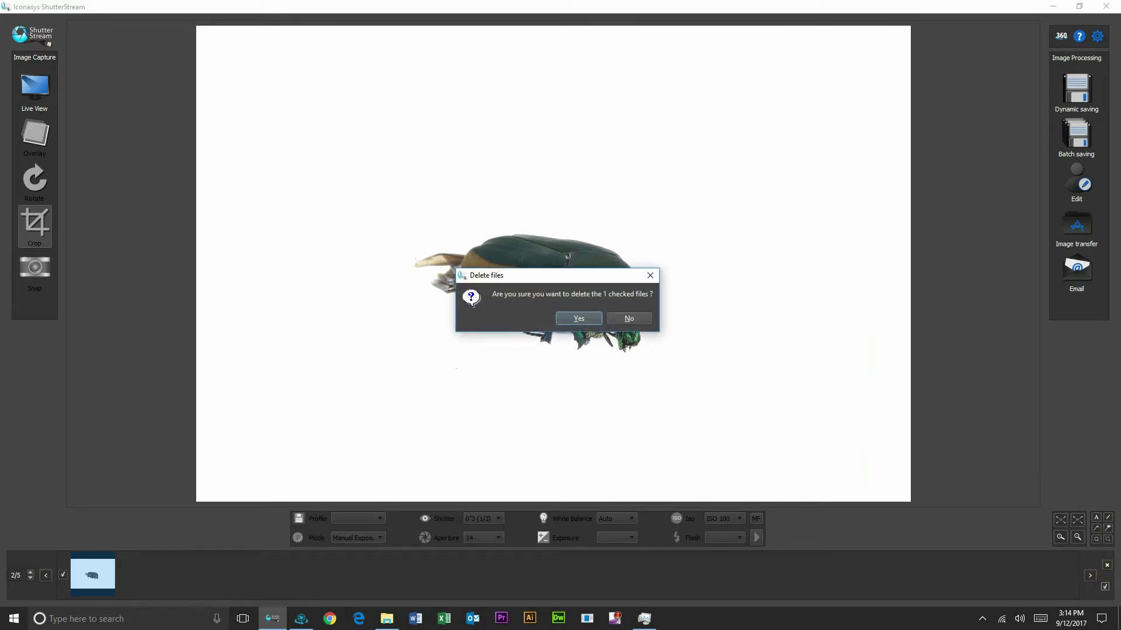
left_click(578, 324)
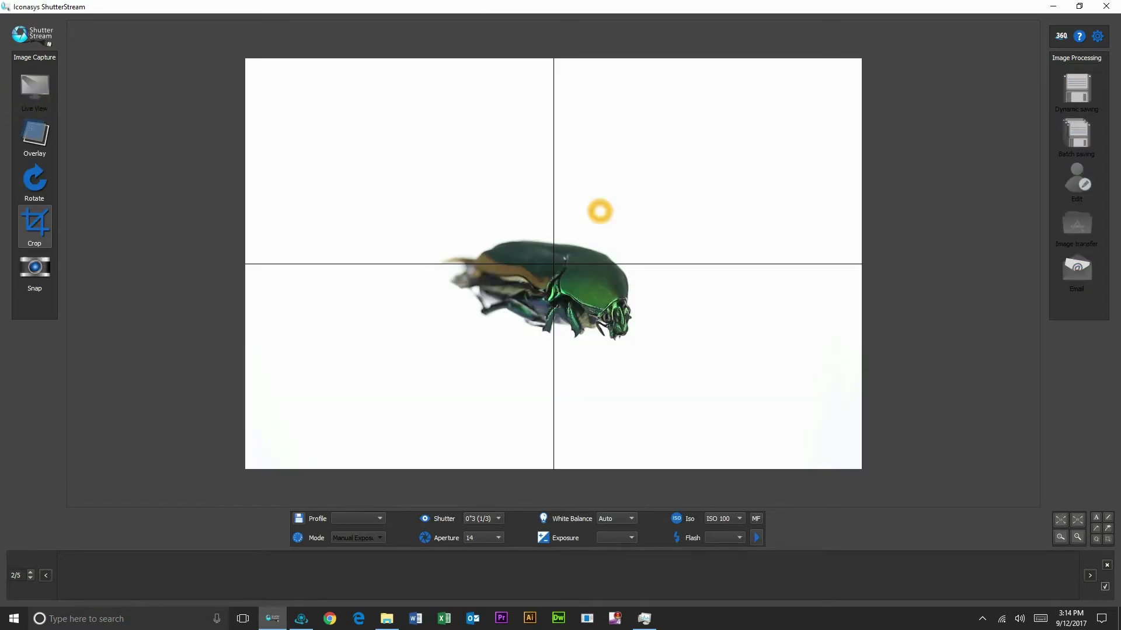
Set the 360 shooting mode to Iconasys turntable and start the continuous spin with the beetle preview unobstructed
left_click(1061, 36)
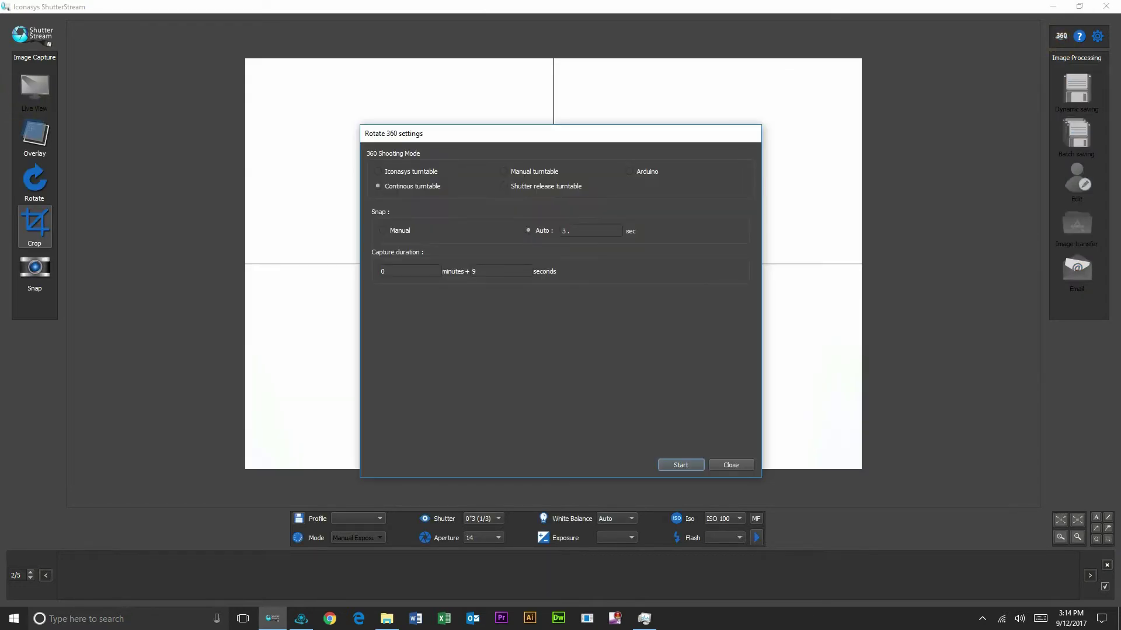
left_click_drag(385, 133, 781, 45)
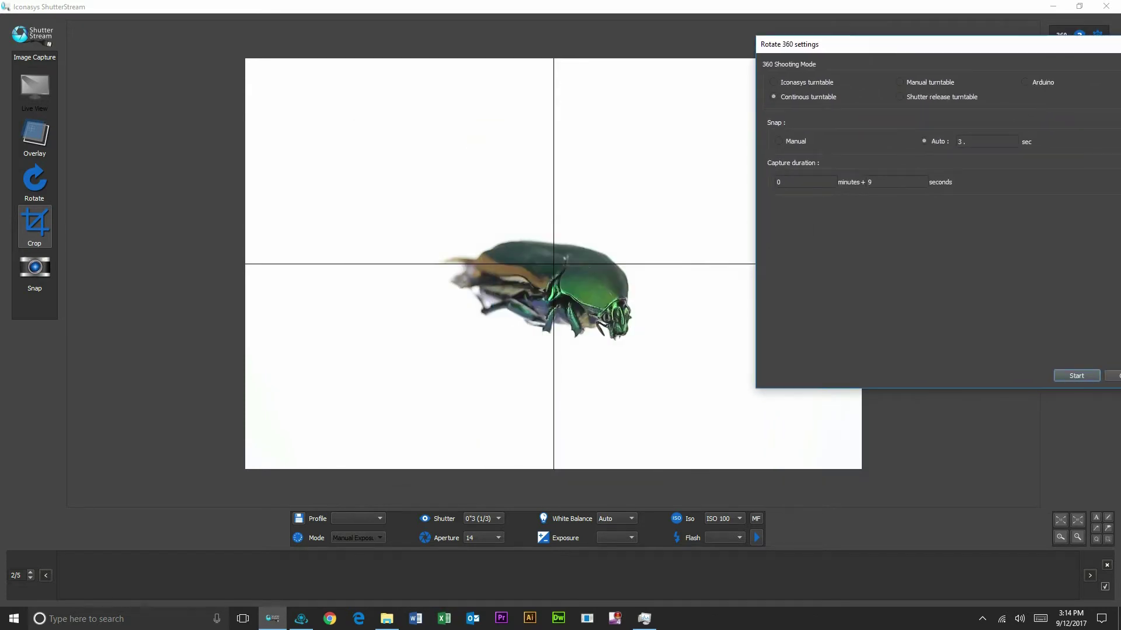
left_click(806, 82)
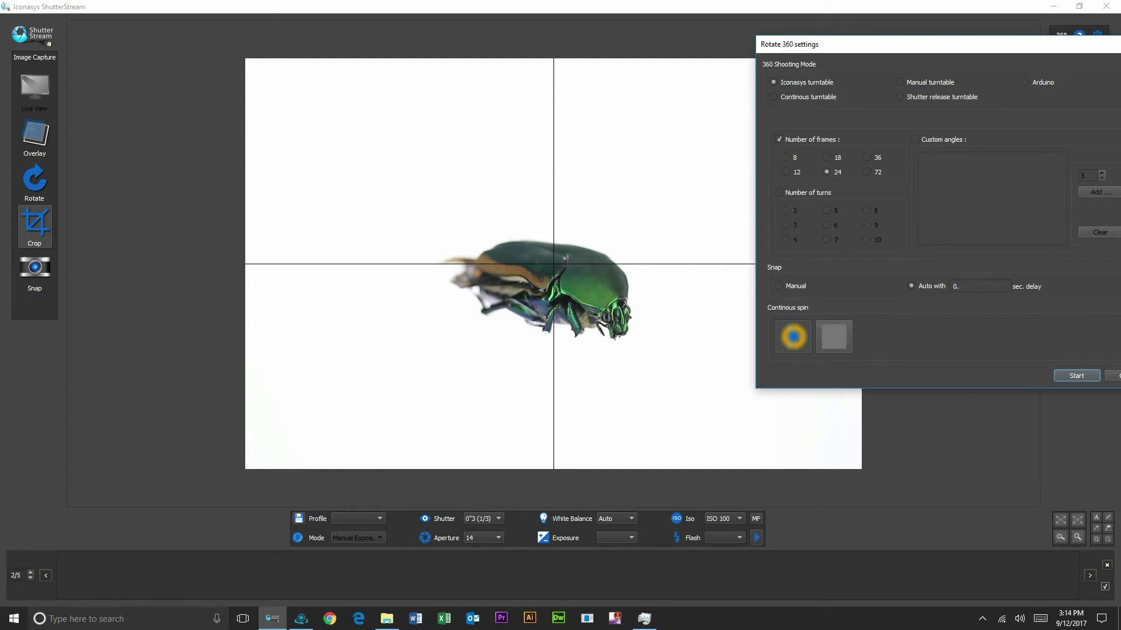
left_click(793, 336)
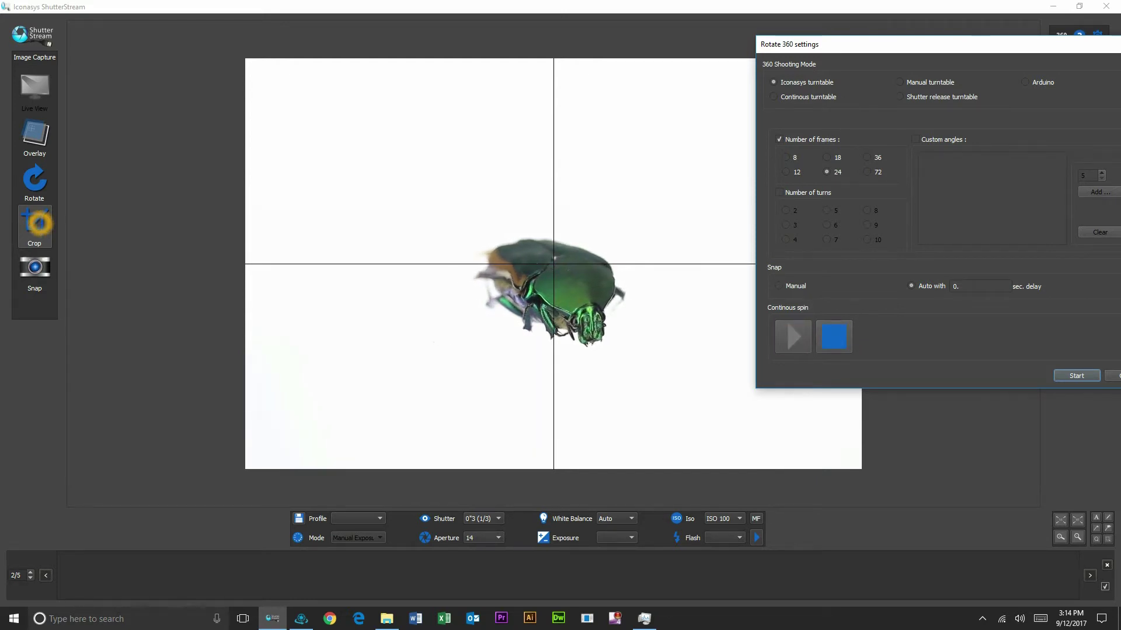
Crop the frame around the rotating beetle with room on every side, and stop the continuous spin
left_click_drag(361, 153, 705, 428)
left_click_drag(651, 398, 674, 384)
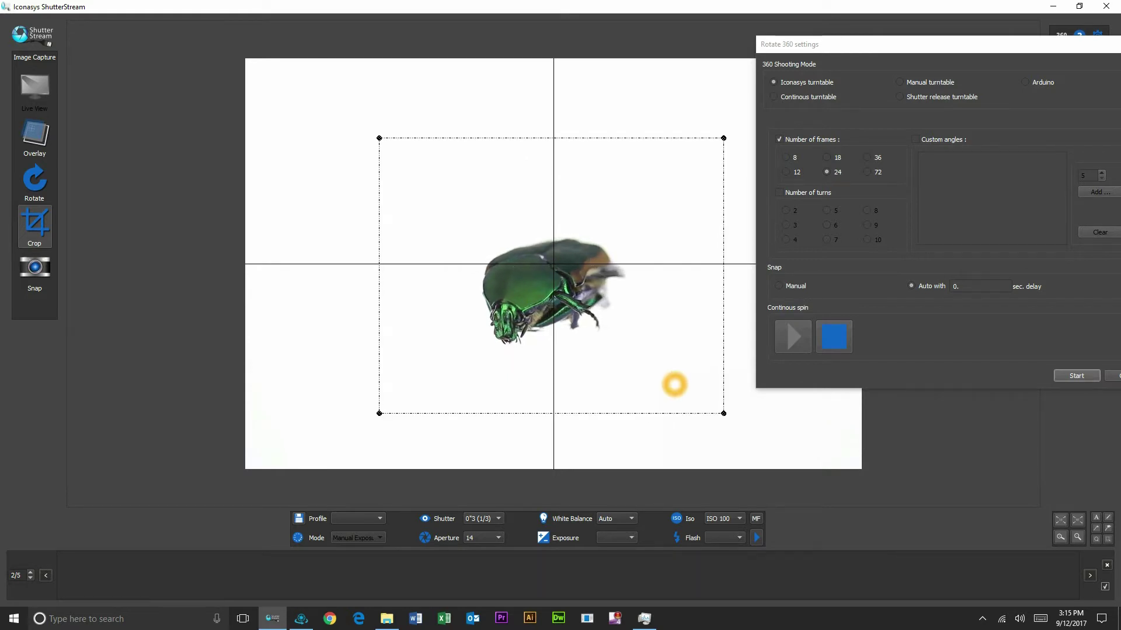
left_click(632, 165)
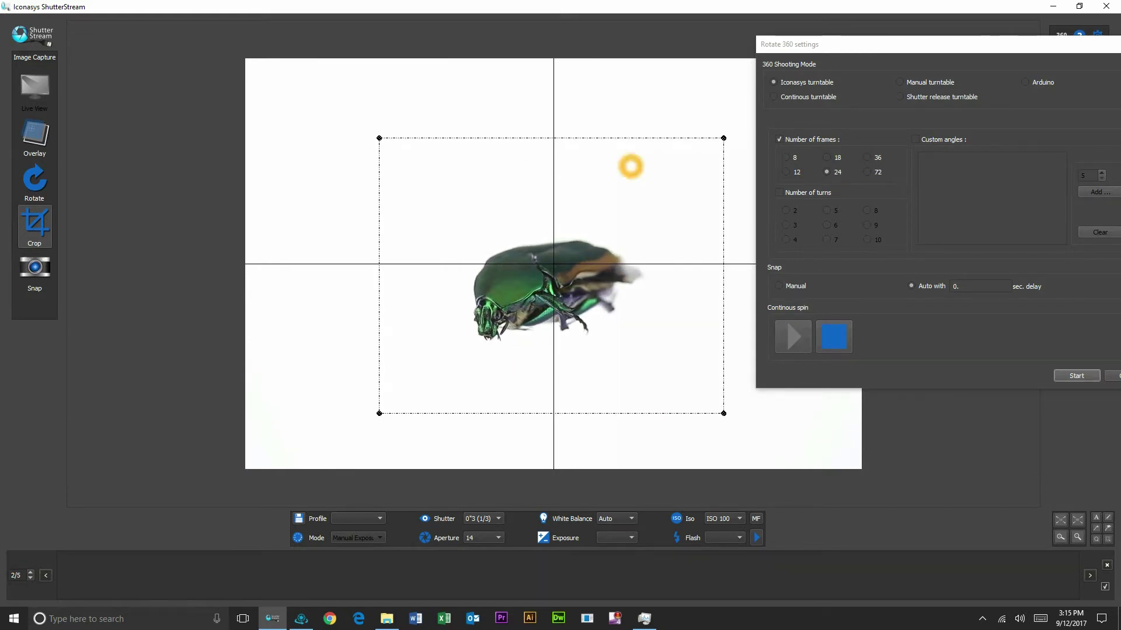
mouse_move(727, 414)
left_mouse_down()
mouse_move(705, 392)
mouse_move(739, 416)
left_mouse_up()
left_click_drag(570, 221, 570, 221)
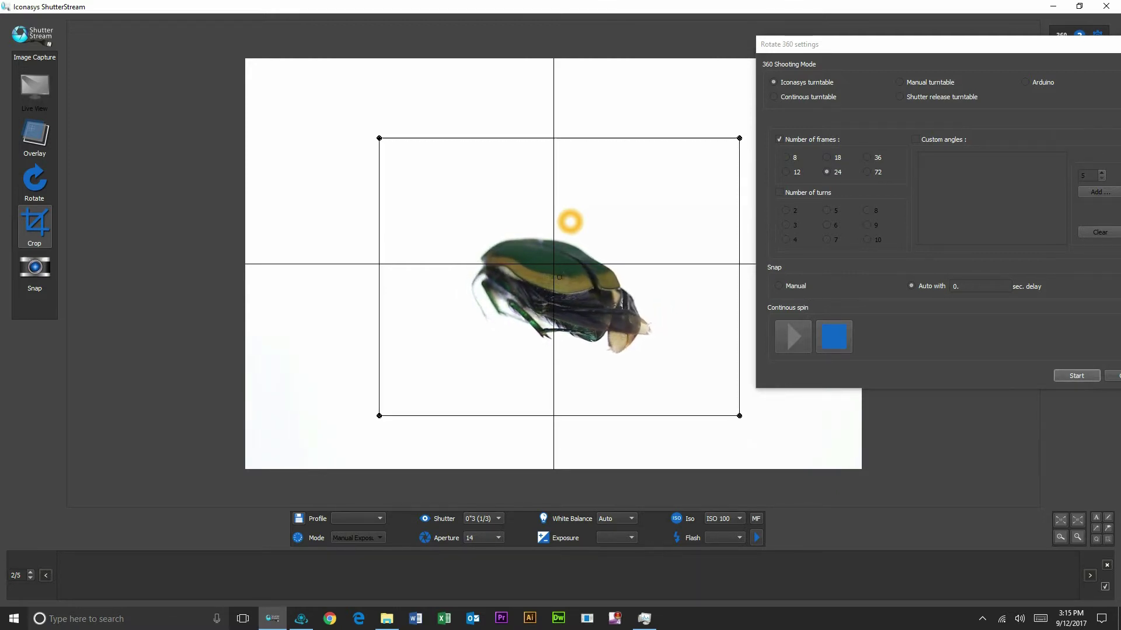
left_click_drag(570, 222, 570, 222)
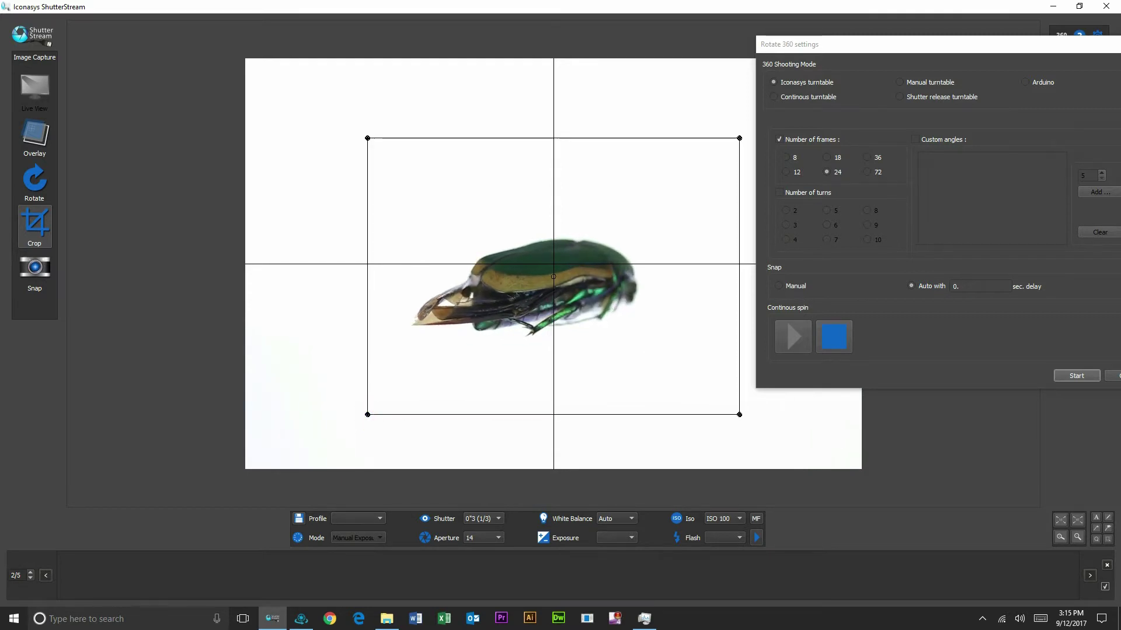
left_click(835, 336)
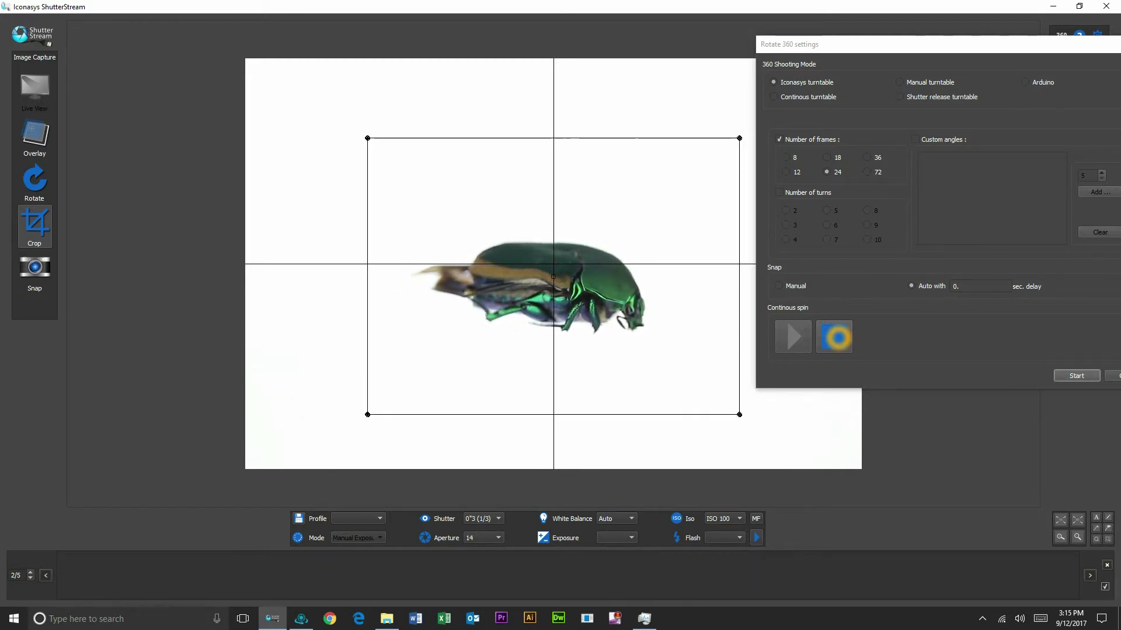
left_click(835, 336)
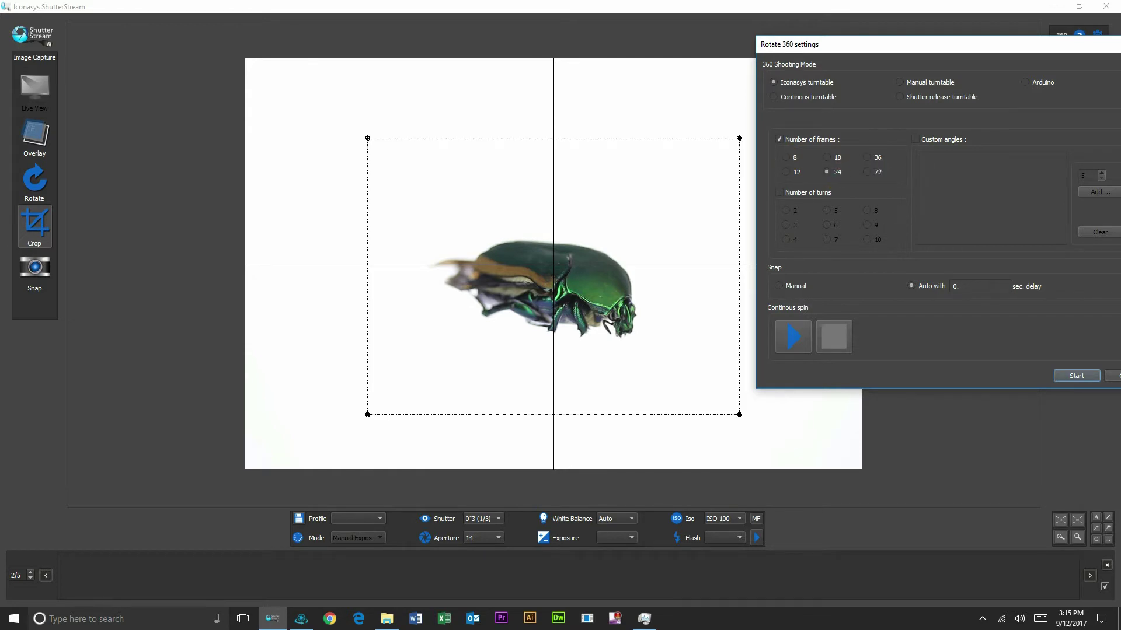
Run the automated 24-frame turntable capture and preview one of the captured frames
left_click(1076, 375)
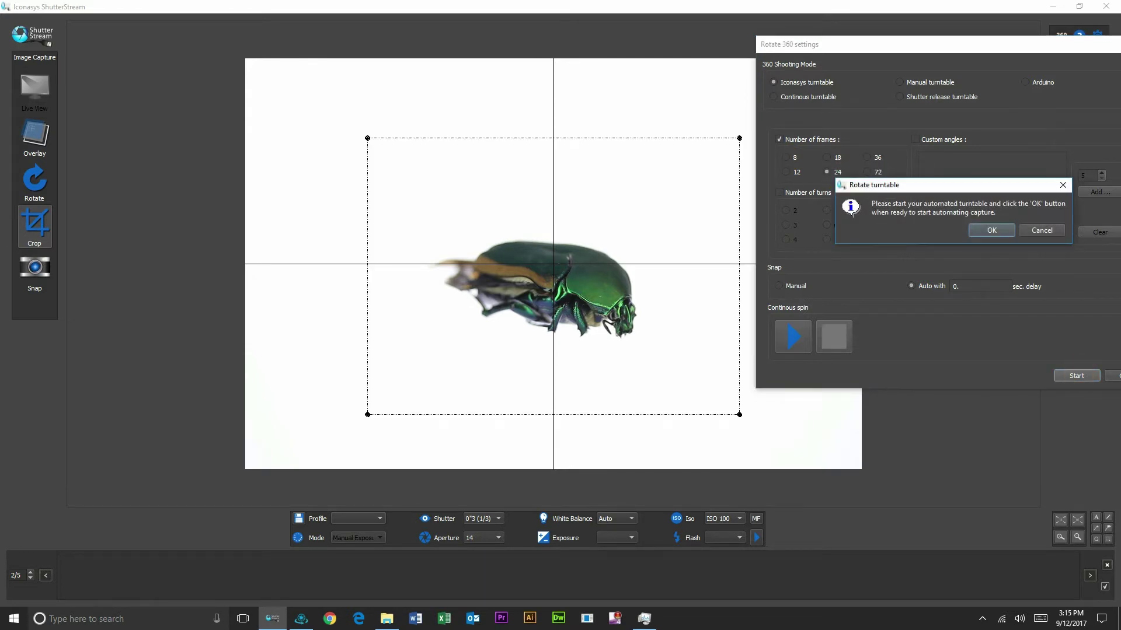
left_click(984, 231)
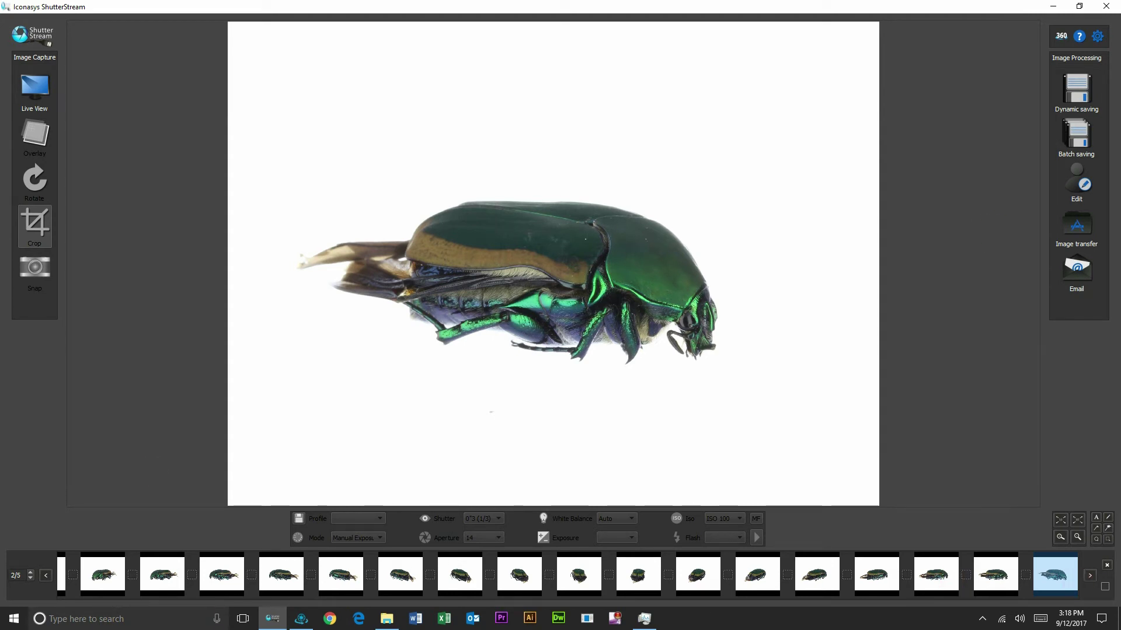
left_click(876, 575)
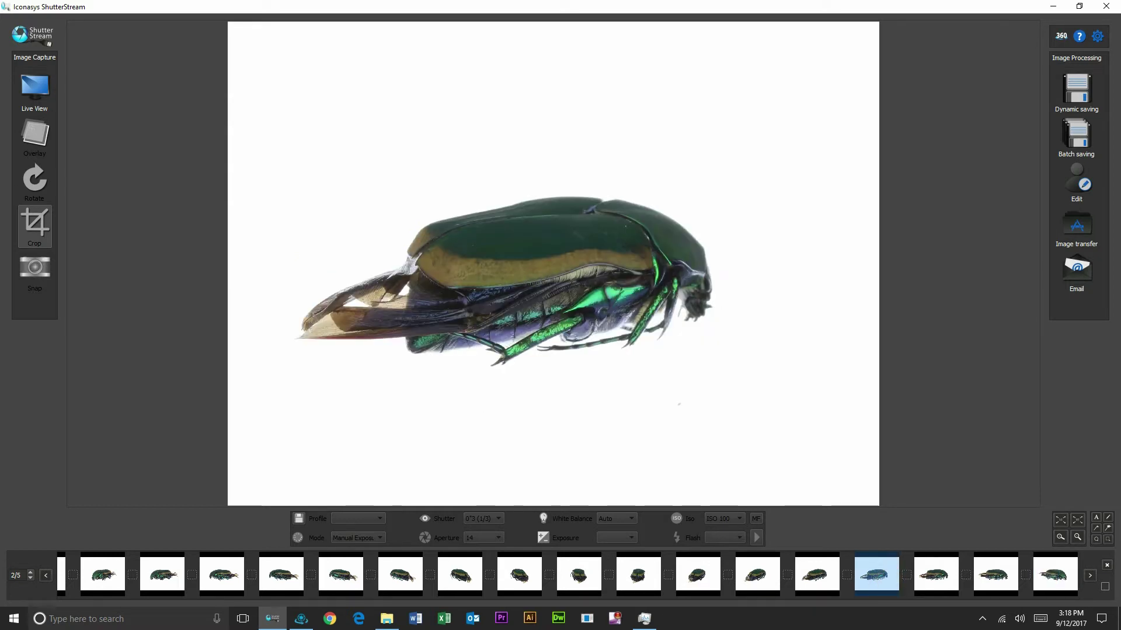
Magnify the captured side-view frame to inspect the beetle's fine detail, and return to the whole image
left_click(1061, 520)
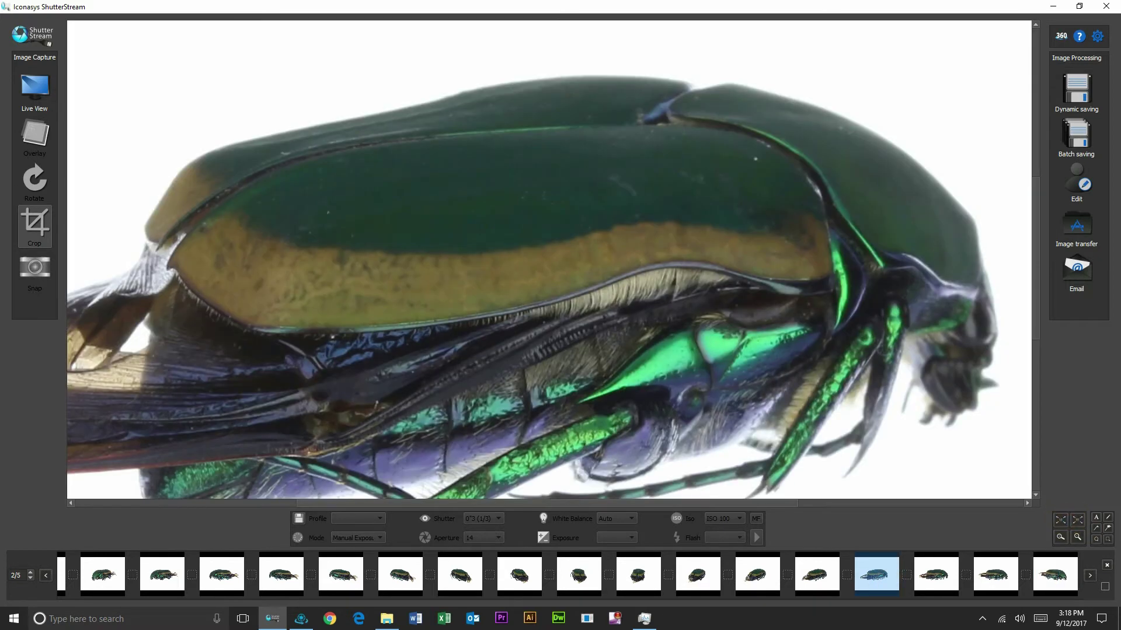
left_click(651, 331)
scroll(651, 331, "down", 2)
scroll(652, 330, "up", 2)
left_click(1081, 519)
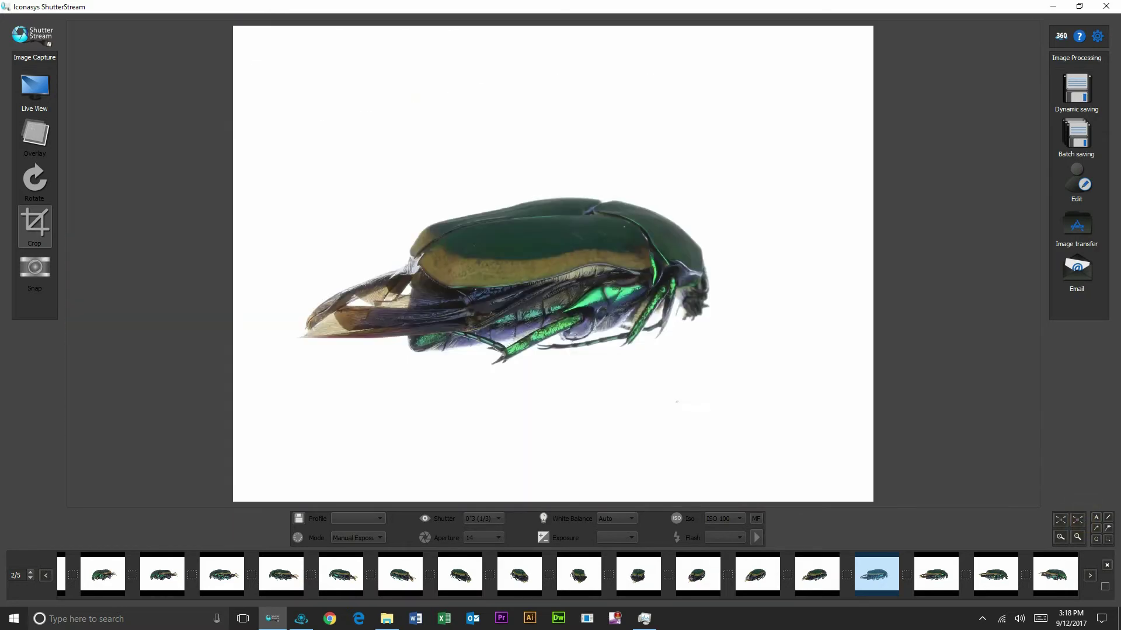
Select all captured frames of the beetle and open them in the image editor
left_click(1105, 586)
left_click(443, 504)
left_click(1104, 586)
left_click(1079, 186)
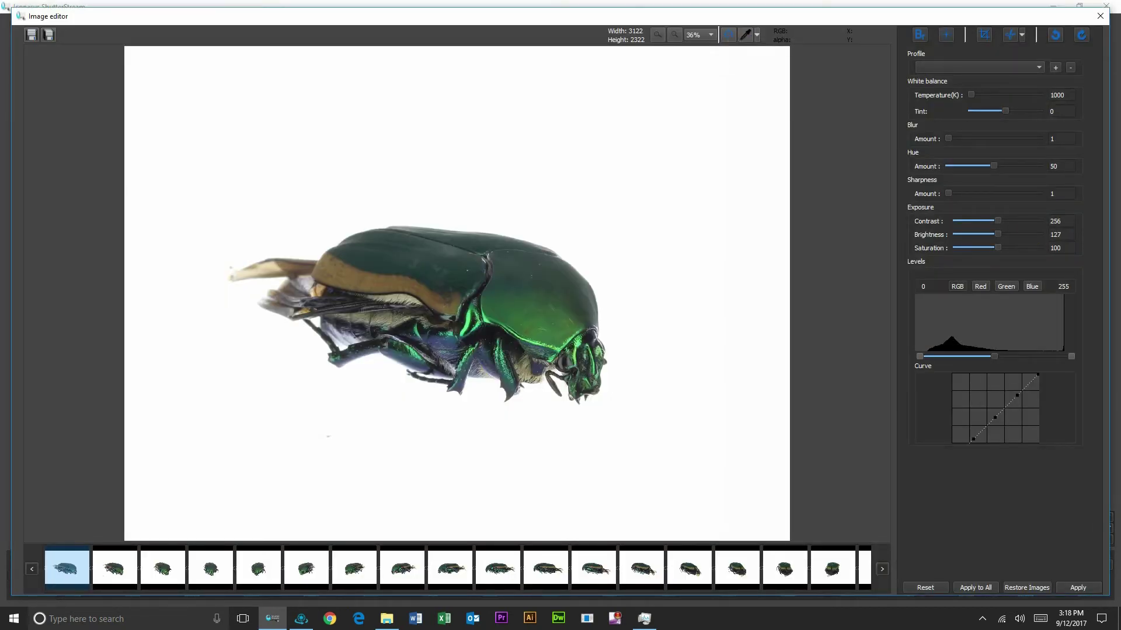
Check the pixel colour readout on the white background and preview other beetle frames, ending on the eleventh one
left_click(740, 38)
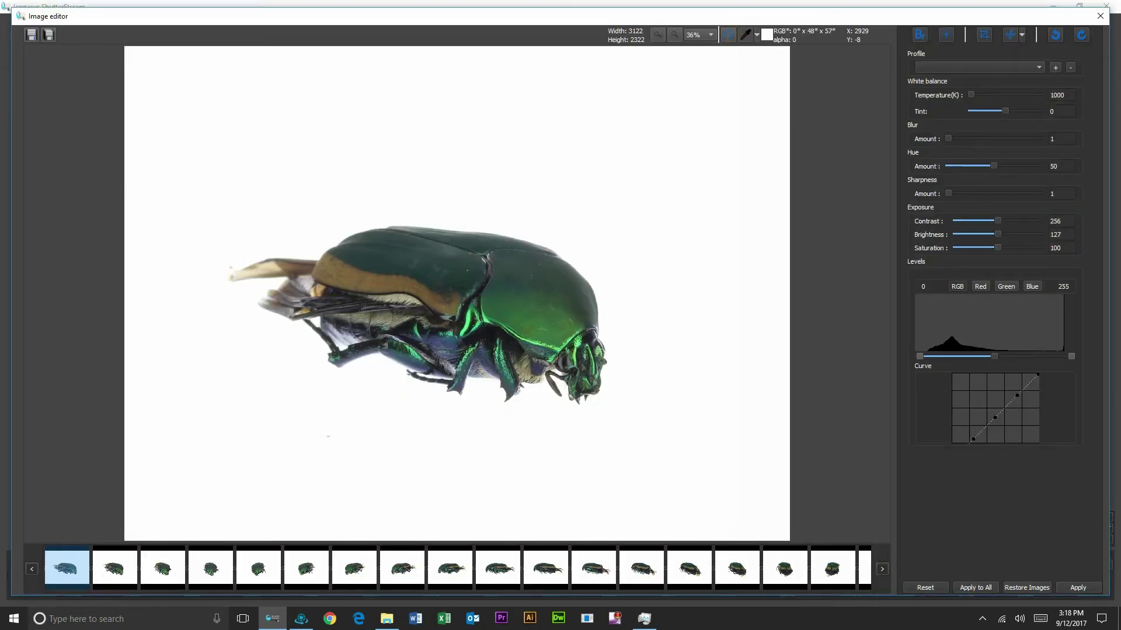
left_click(821, 33)
left_click(359, 569)
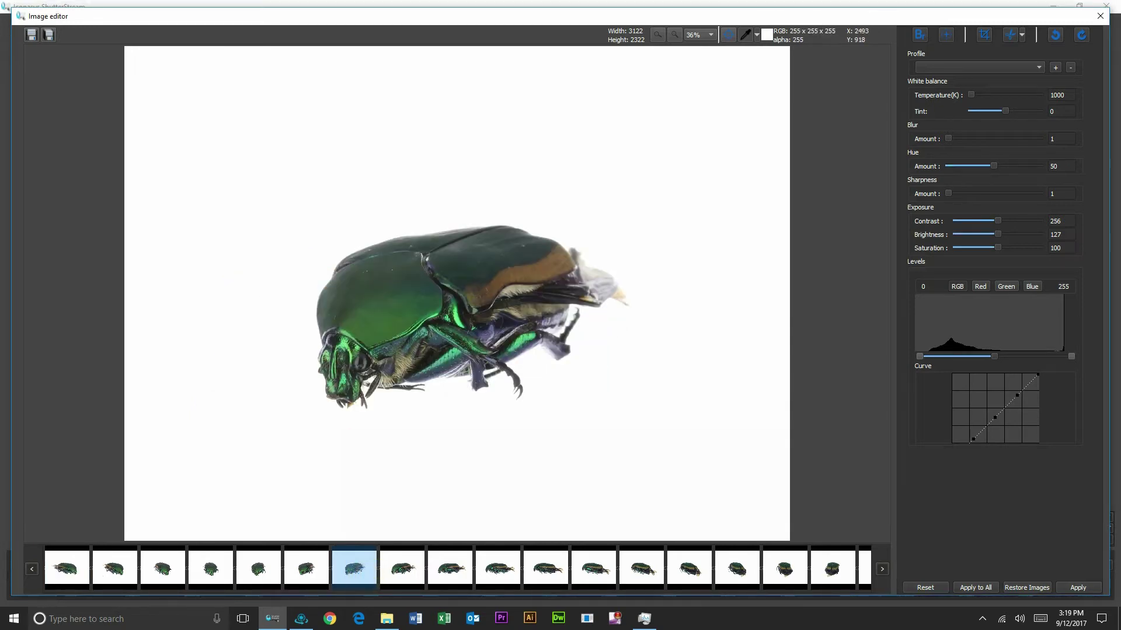
left_click(741, 483)
left_click(556, 569)
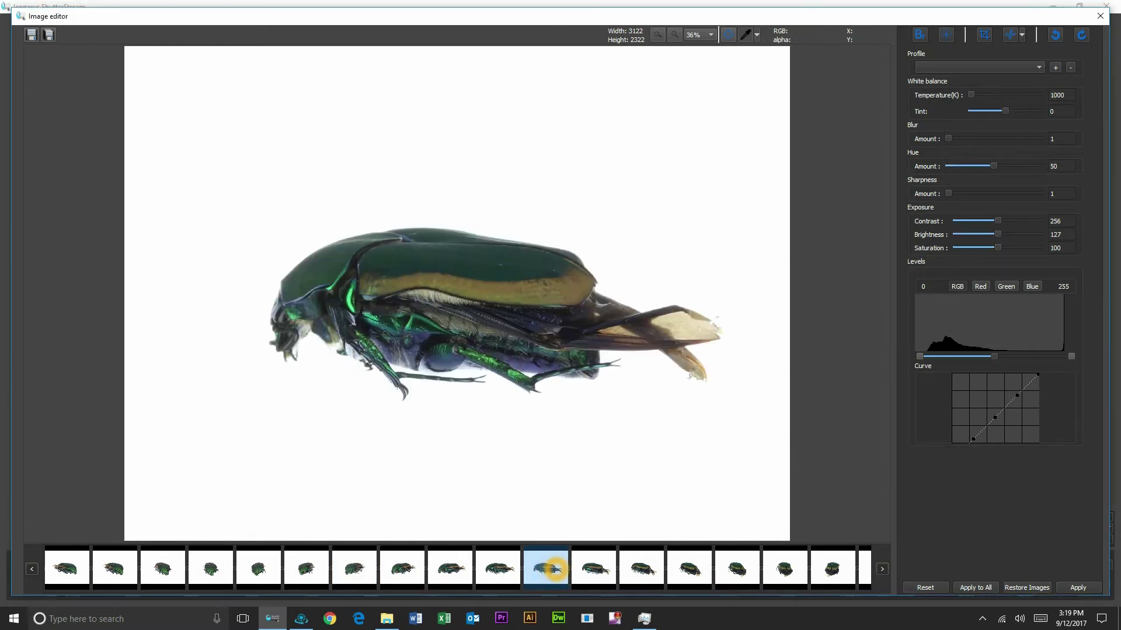
left_click(566, 198)
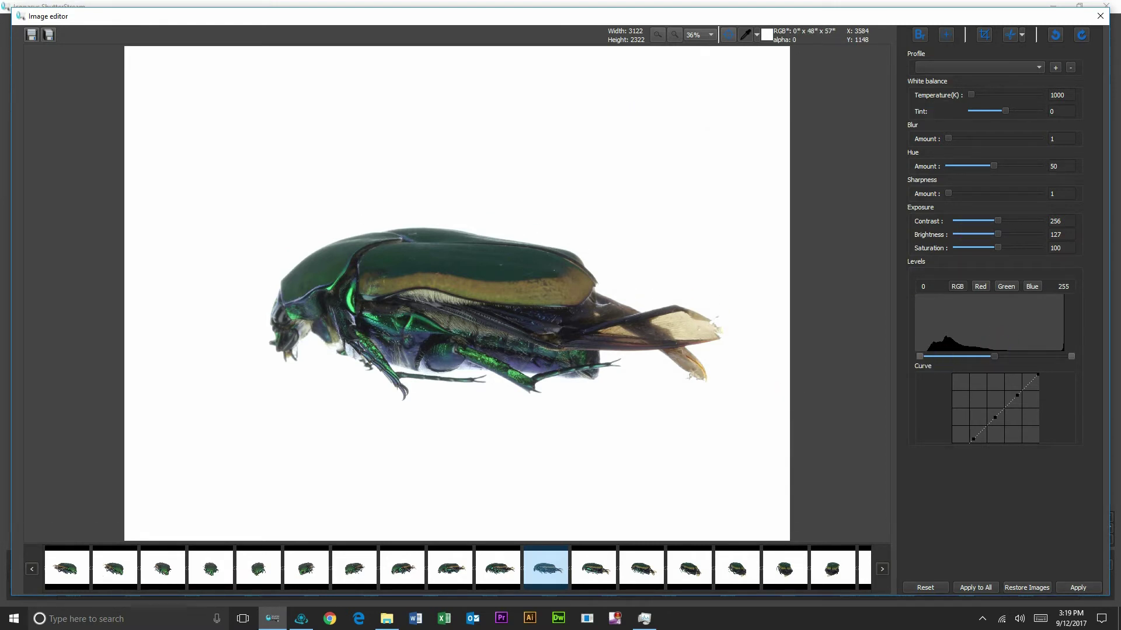
Raise the black level slightly, nudge the midtone level, and set the sharpness amount to 3
left_click_drag(920, 356, 923, 357)
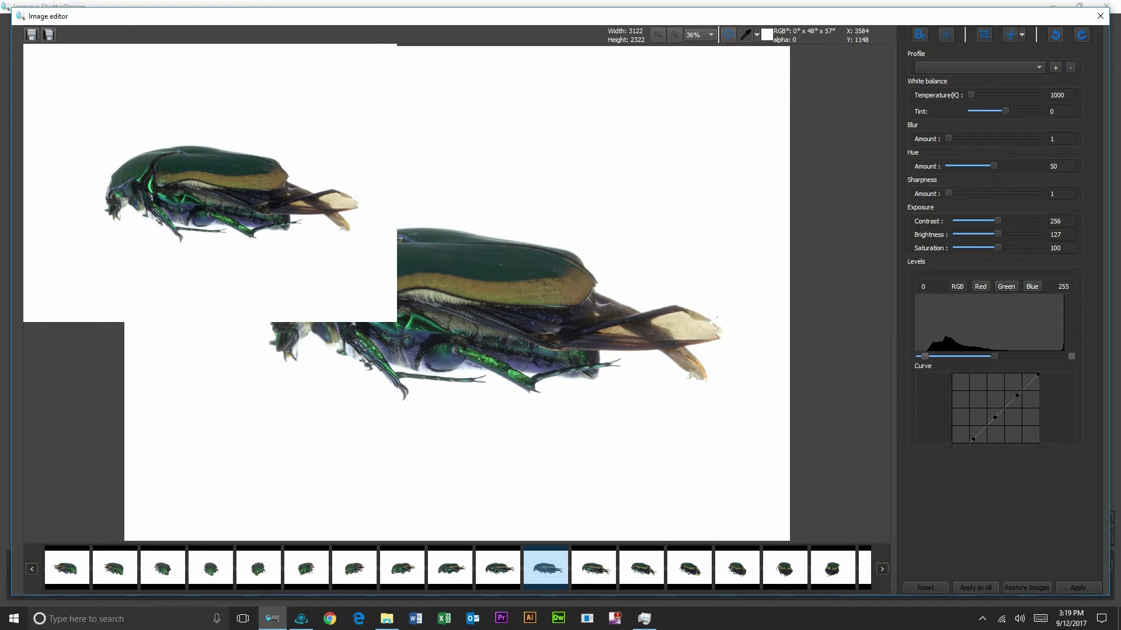
left_click_drag(994, 357, 993, 356)
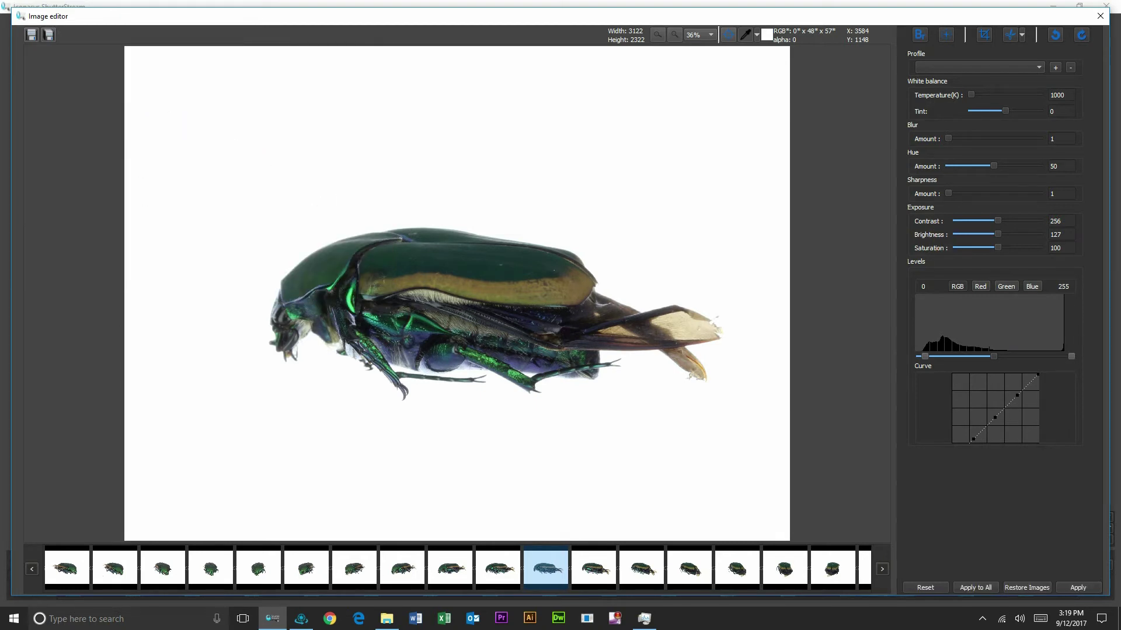
left_click_drag(949, 193, 955, 194)
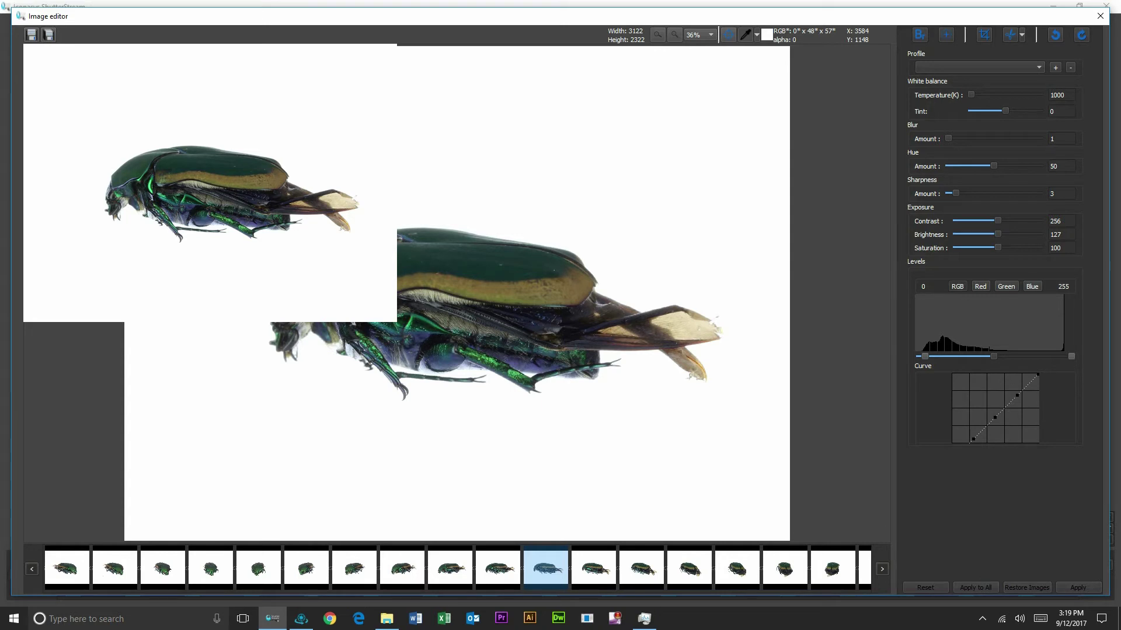
Try a white balance temperature of 6034 K on the beetle frame and return it to 1000 K
left_click_drag(971, 94, 1012, 99)
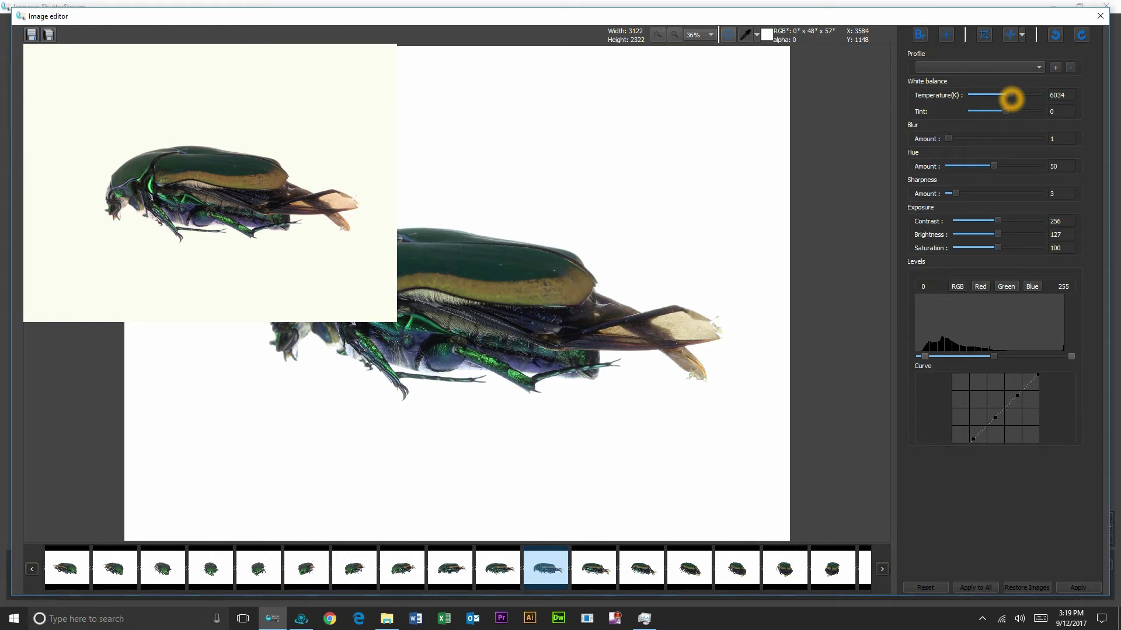
left_click_drag(1012, 100, 971, 96)
left_click(1024, 95)
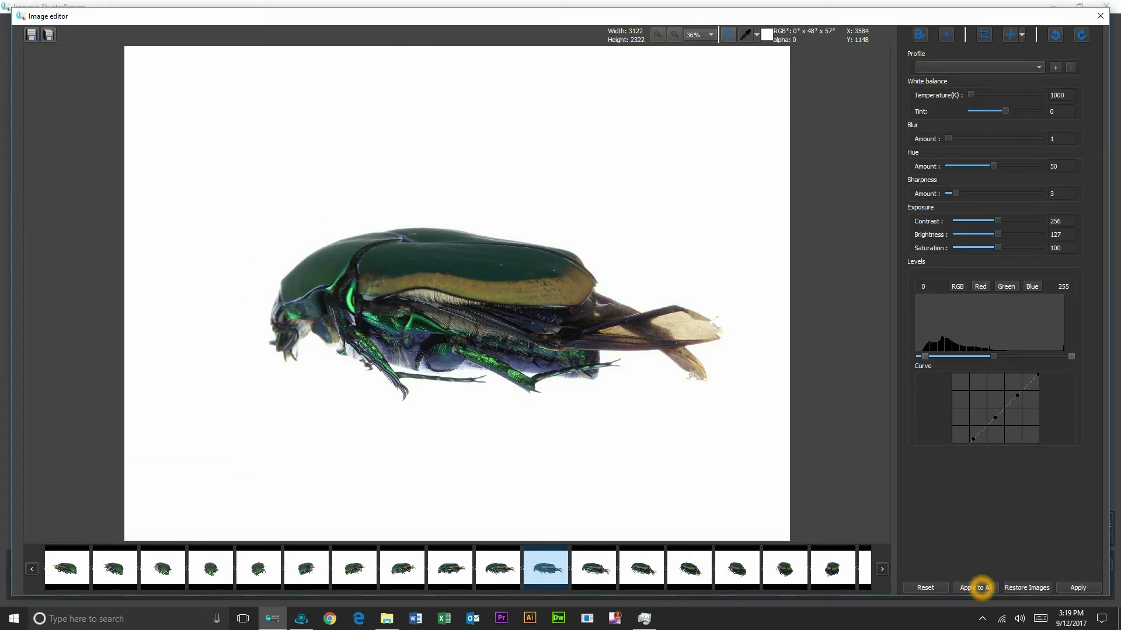
Apply the levels and sharpness edits to all frames in the set
left_click(980, 588)
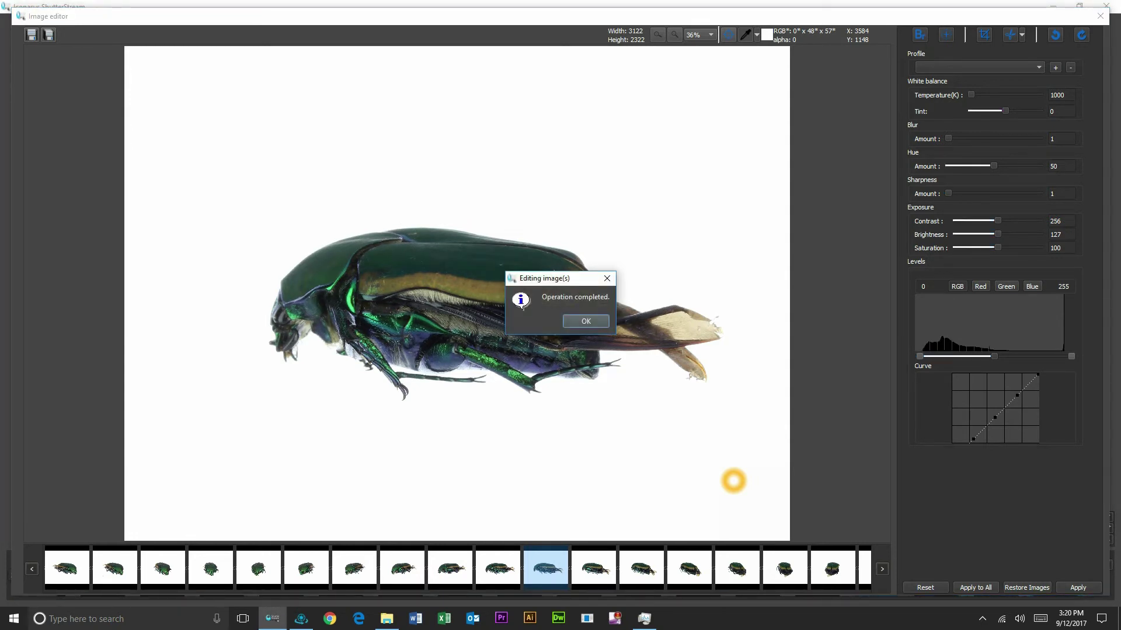
left_click(585, 321)
Start a batch save of the edited frames with the base name Entomolgy-sample-
left_click(48, 34)
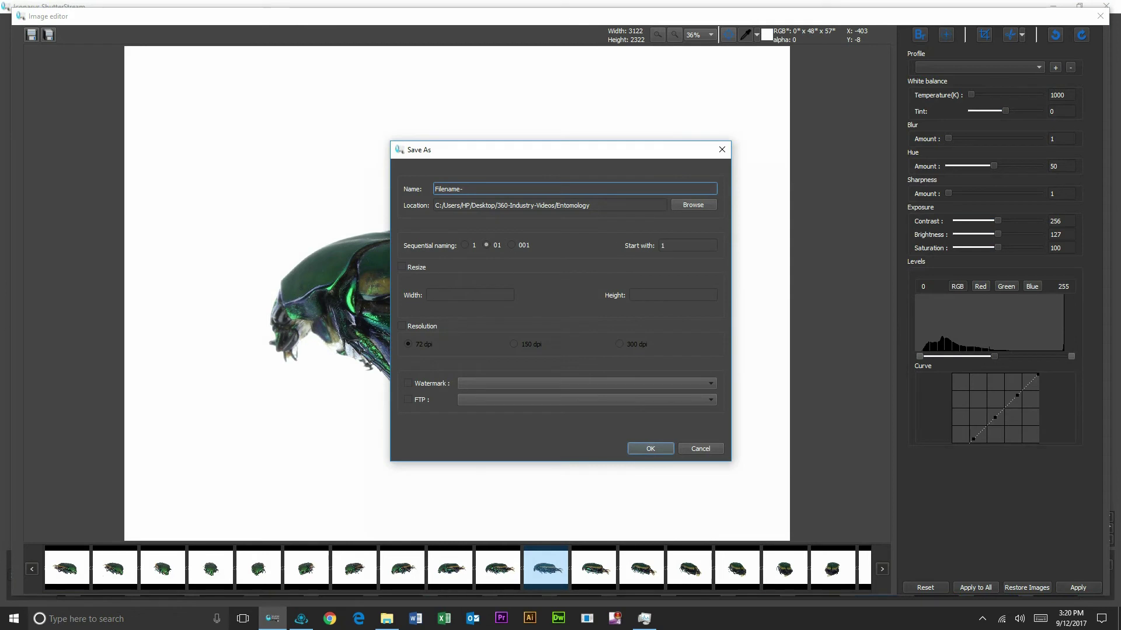
left_click_drag(477, 190, 335, 196)
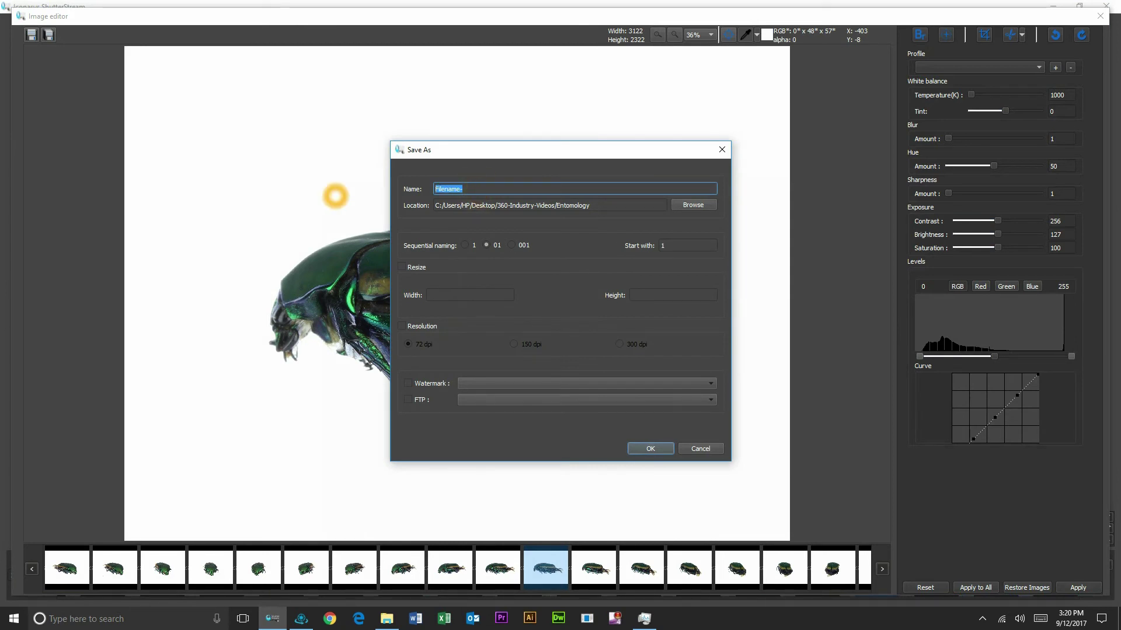
type("Et")
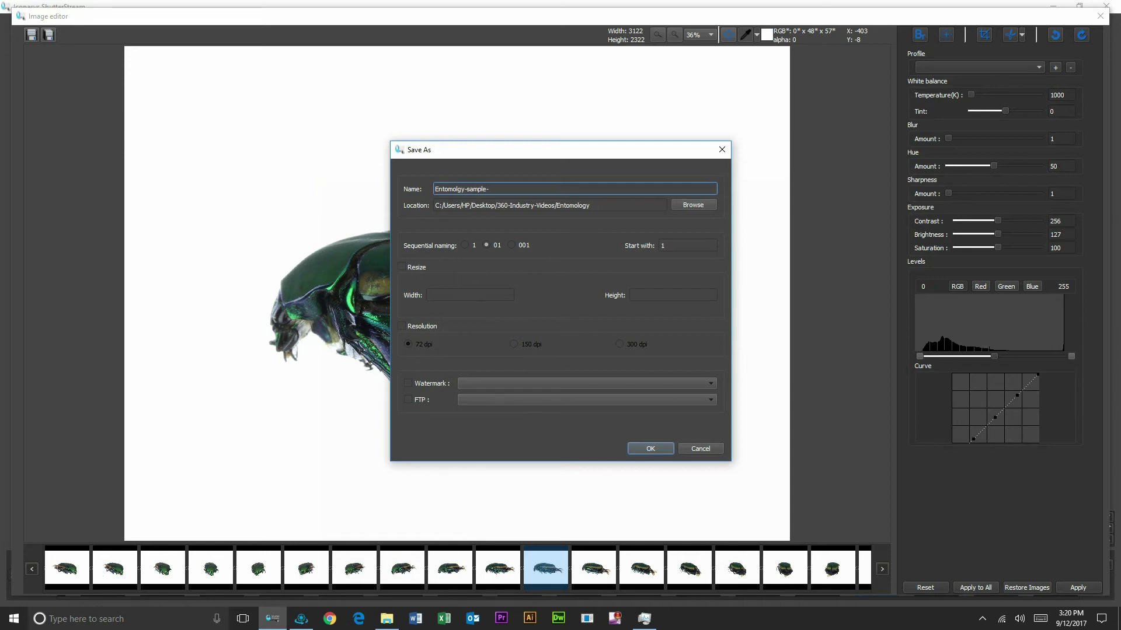
Enable resizing with a width of 2160 and save the image set to the Entomology folder
left_click(403, 269)
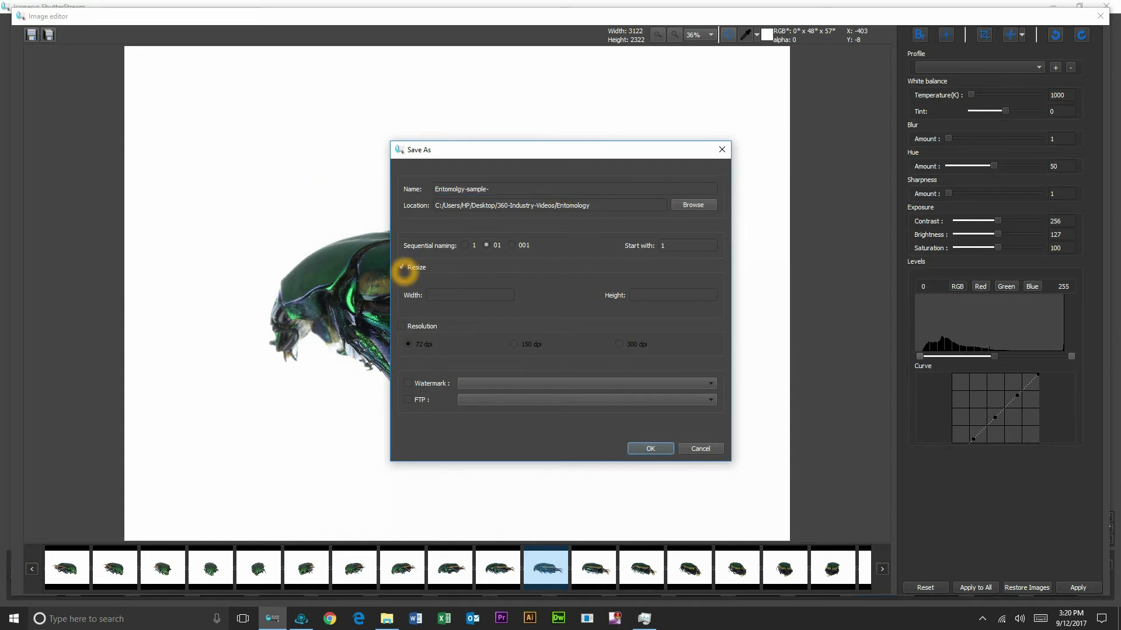
left_click(447, 296)
type("2160")
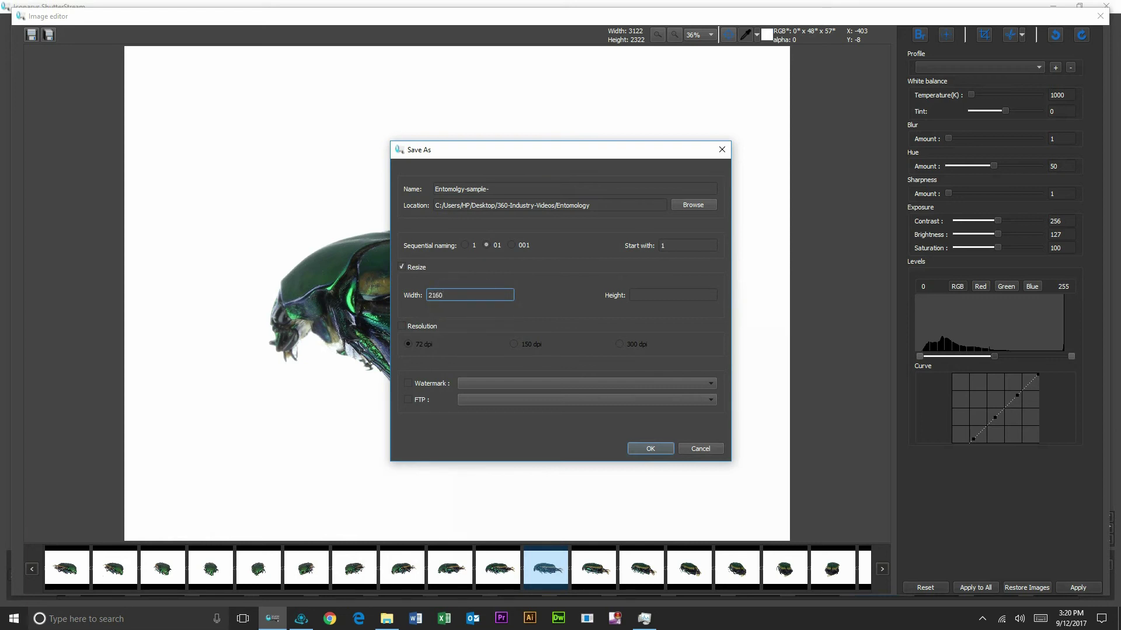
left_click(436, 296)
left_click(412, 282)
left_click(424, 298)
left_click(652, 448)
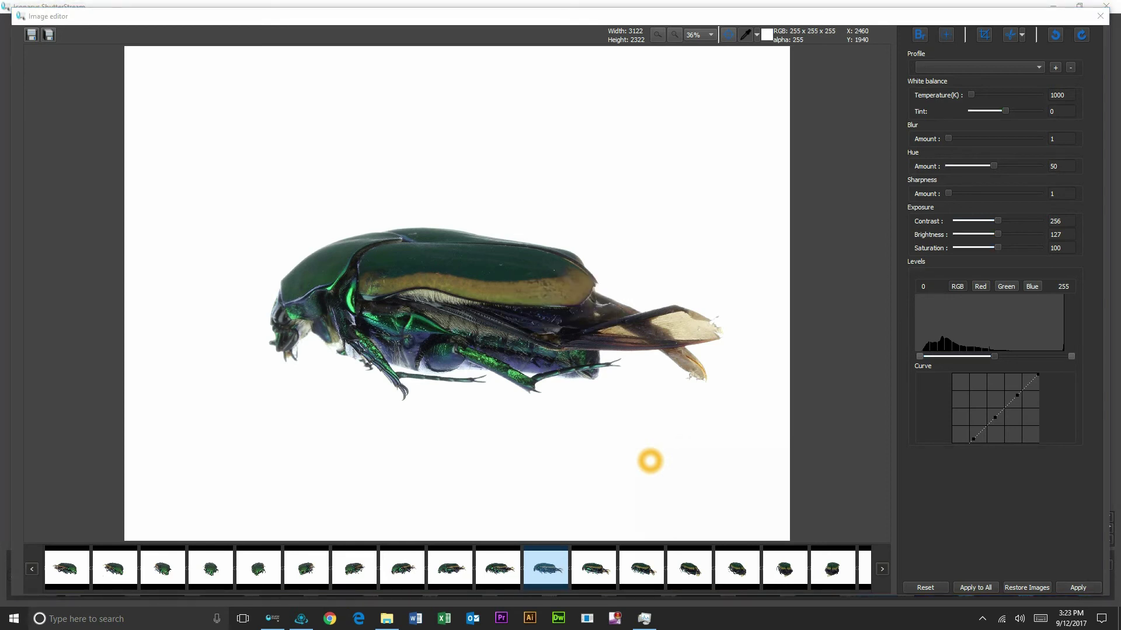
Import all 24 Entomolgy-sample images from the Entomology folder in File Explorer into Iconasys 360 View Creator
left_click(385, 619)
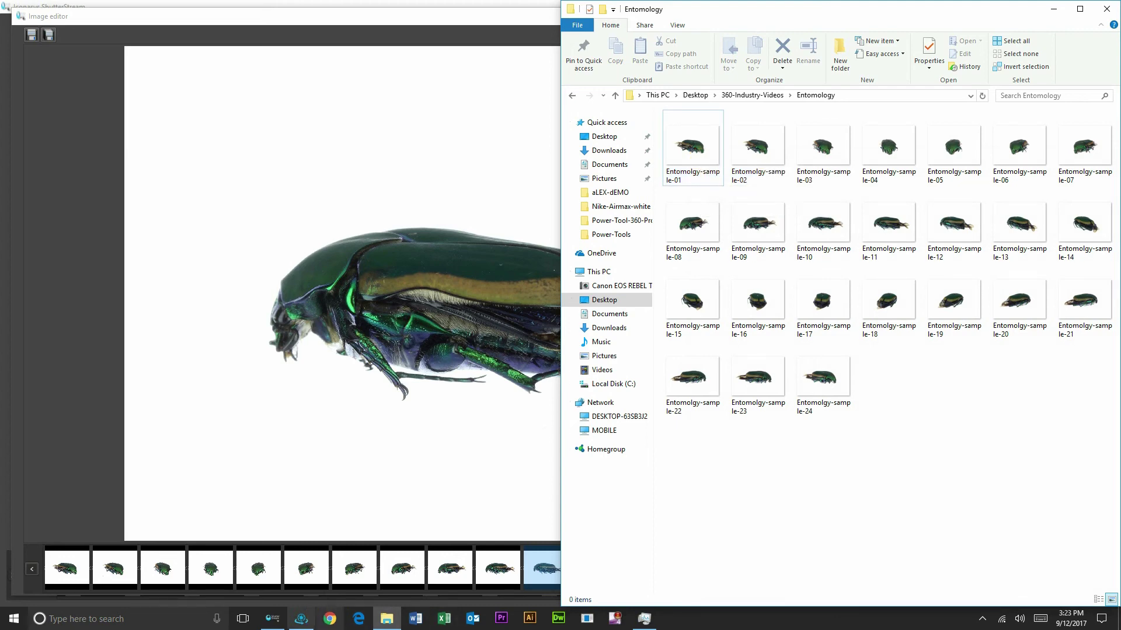
left_click(301, 619)
left_click(387, 619)
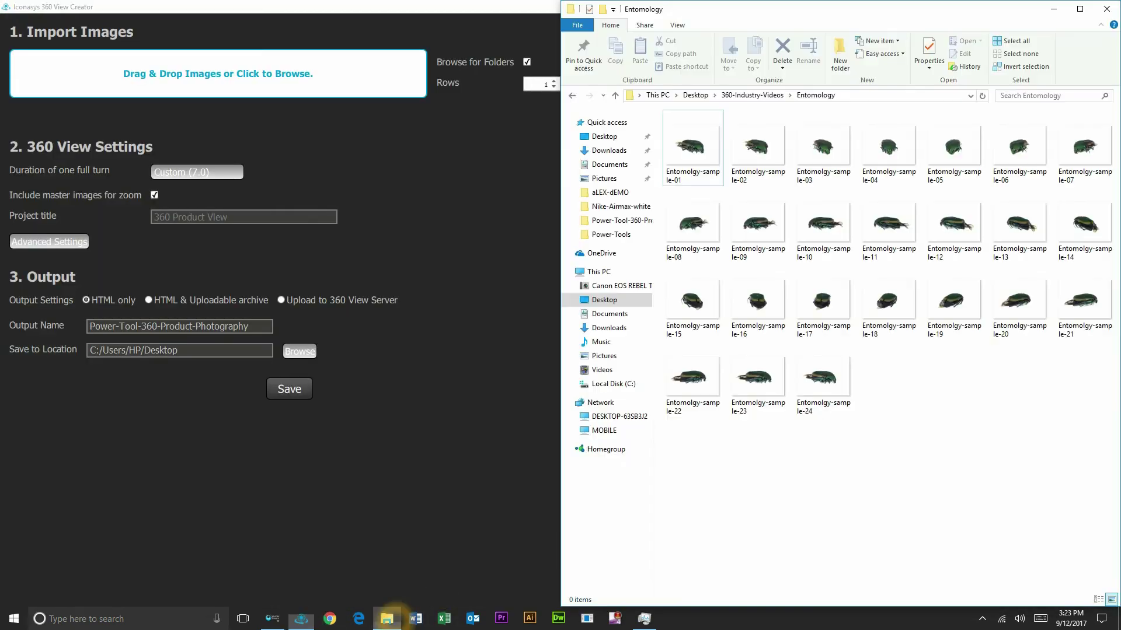
left_click(693, 146)
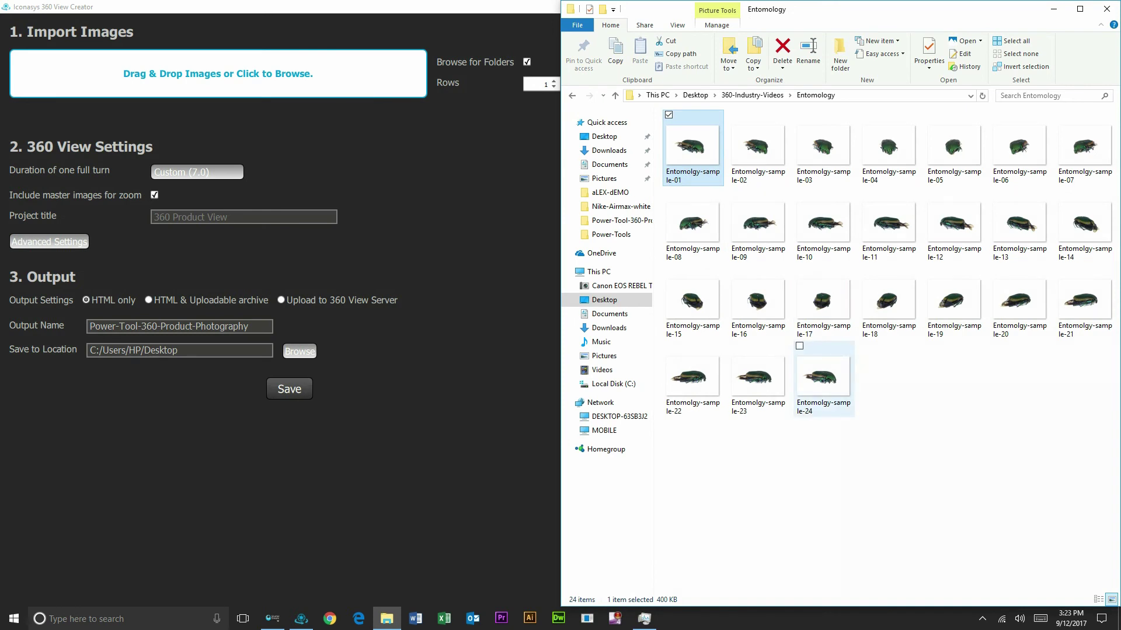
left_click(840, 401, "shift")
left_click_drag(840, 401, 317, 69)
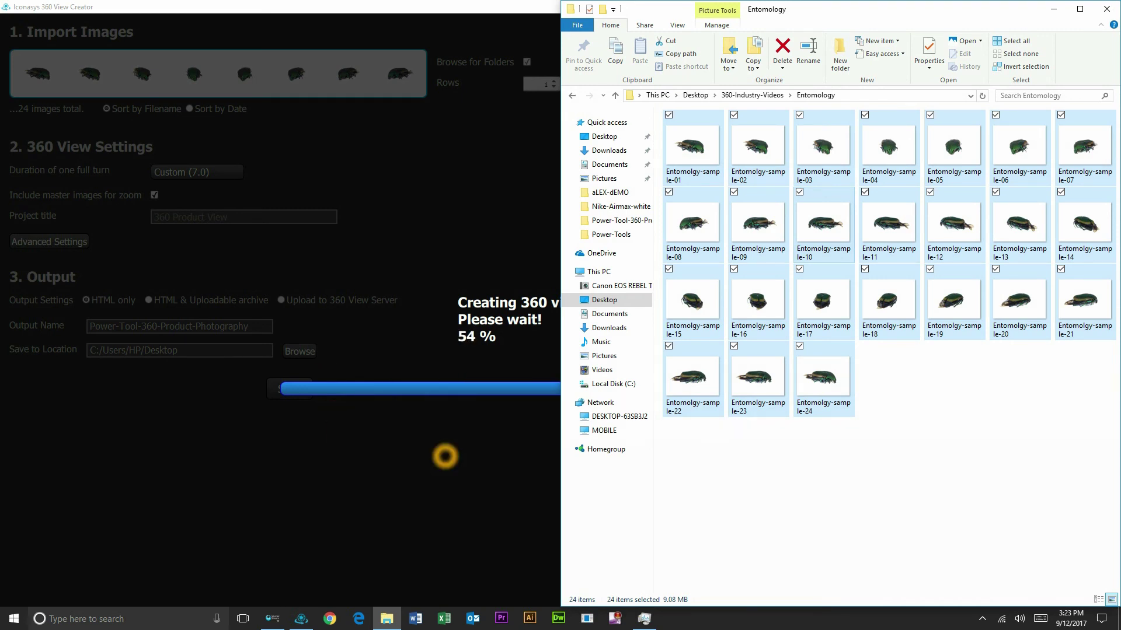
Preview the generated 360 view and rotate the beetle manually in the preview window
left_click(446, 456)
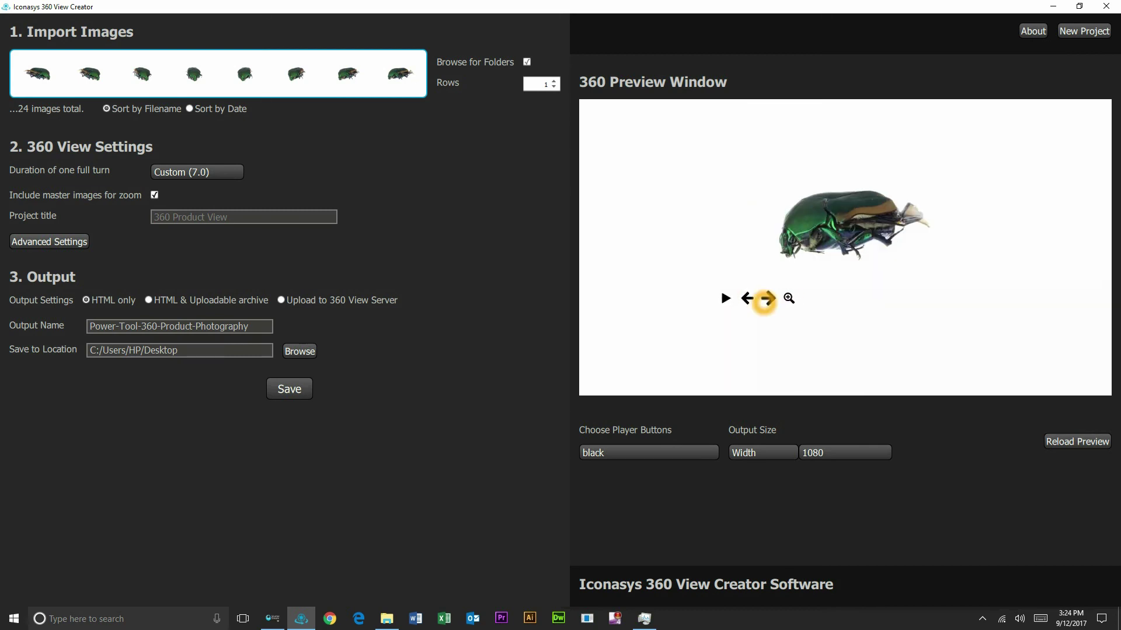
left_click(766, 299)
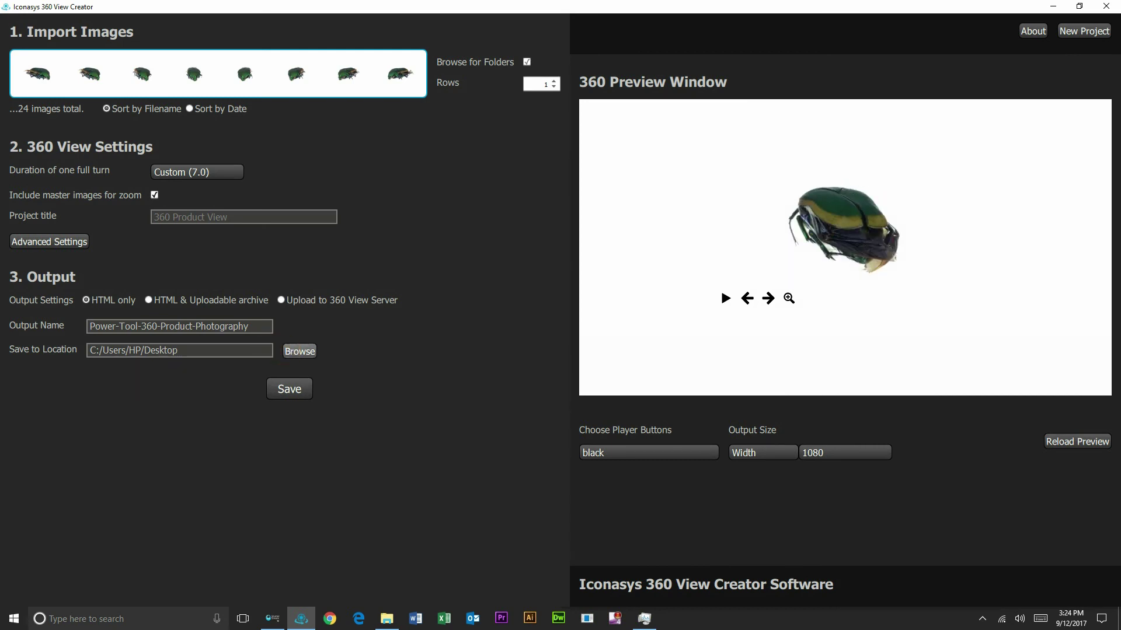
left_click_drag(893, 224, 801, 223)
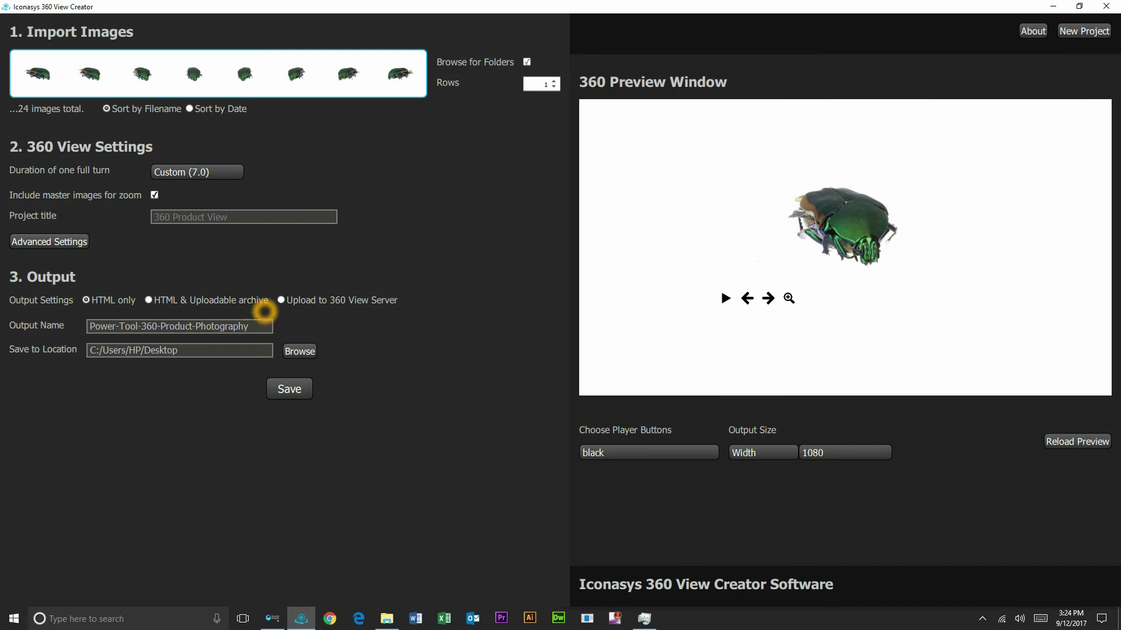
Set the output name to Entomolgy-360-View and save the HTML-only 360 view to the Desktop
triple_click(263, 325)
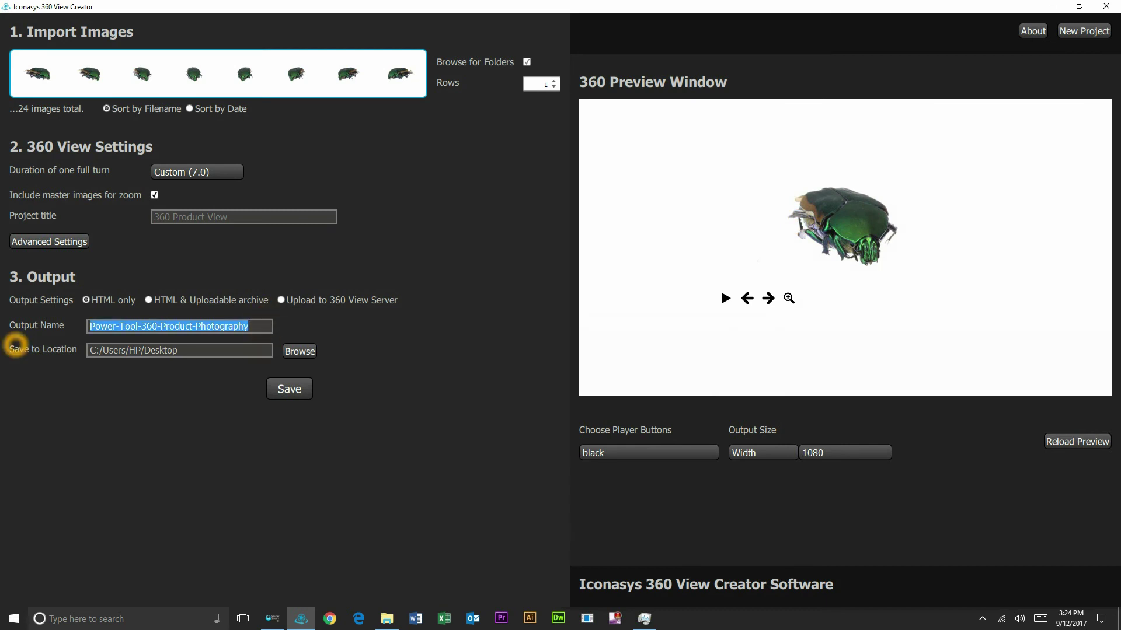
type("Entomol")
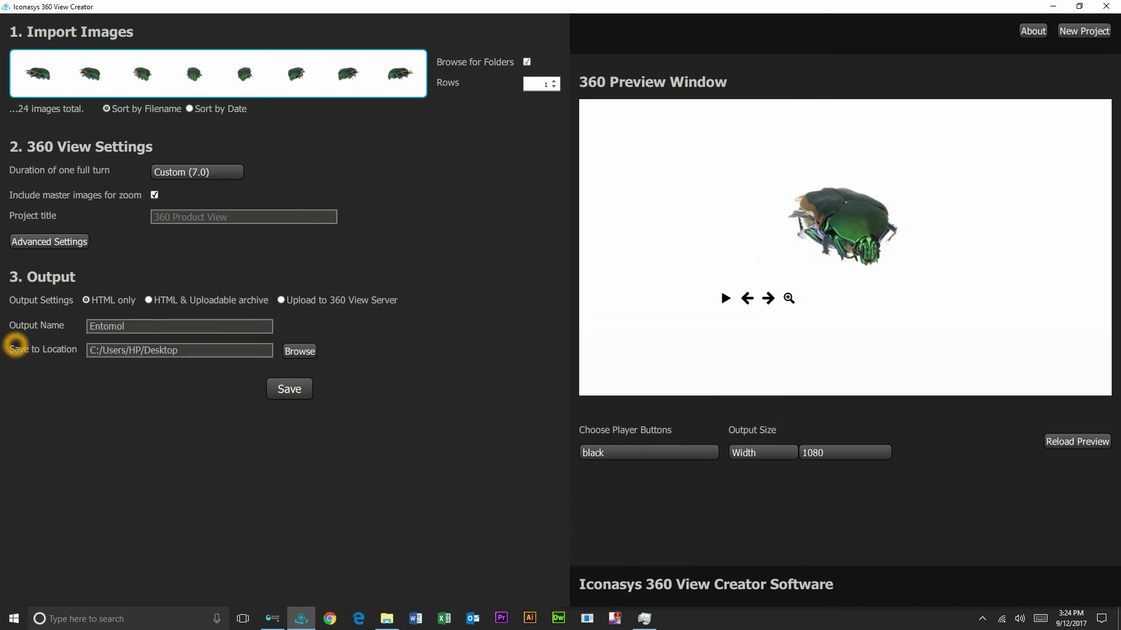
type("gy-360-View")
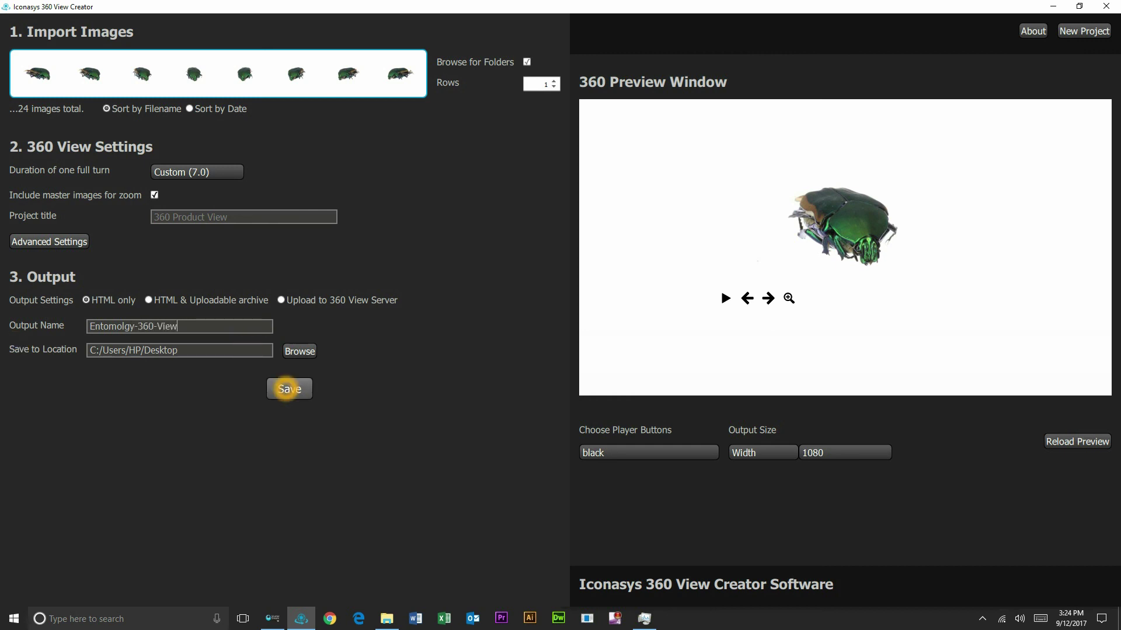
left_click(287, 388)
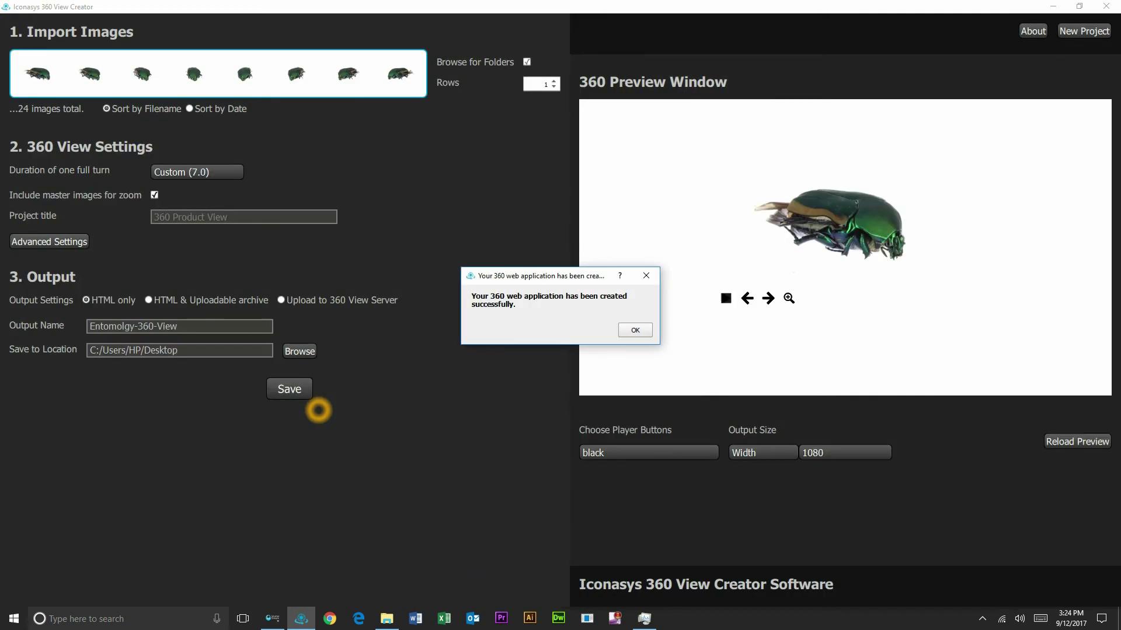
Switch to File Explorer, open the Entomolgy-360-View folder on the Desktop, and open its iframe page in Chrome
key("alt+Tab")
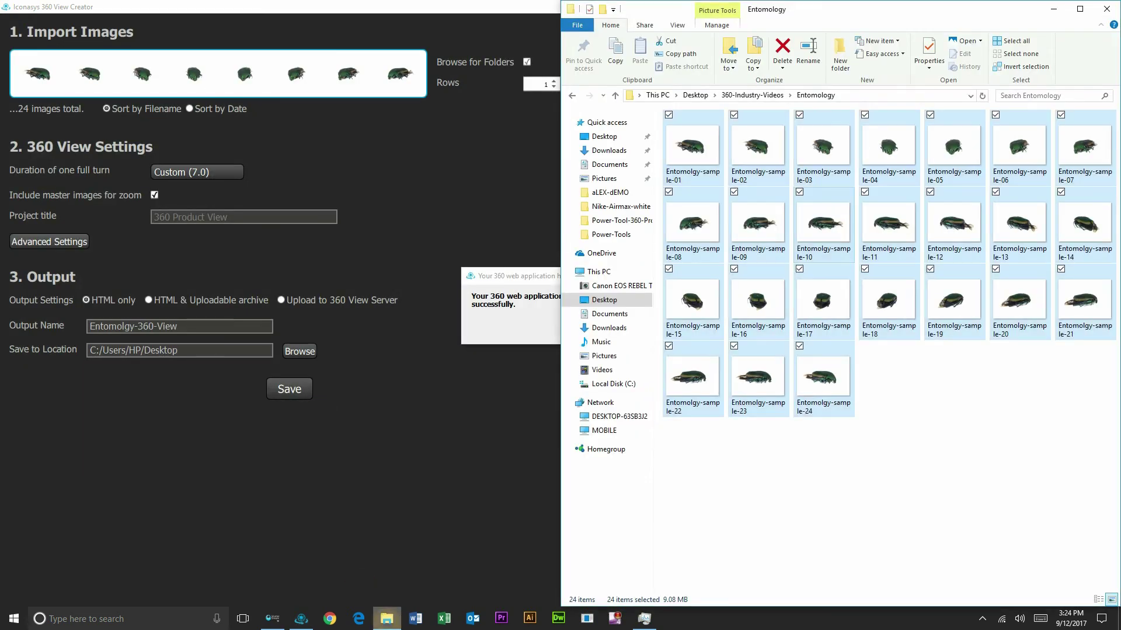
left_click(607, 138)
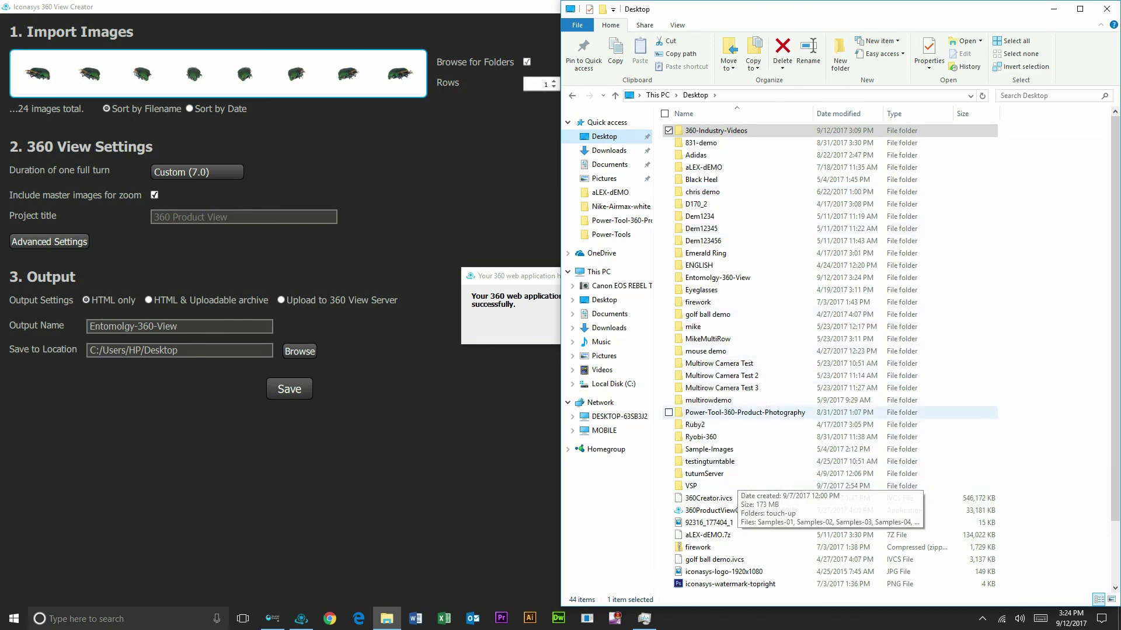
double_click(715, 278)
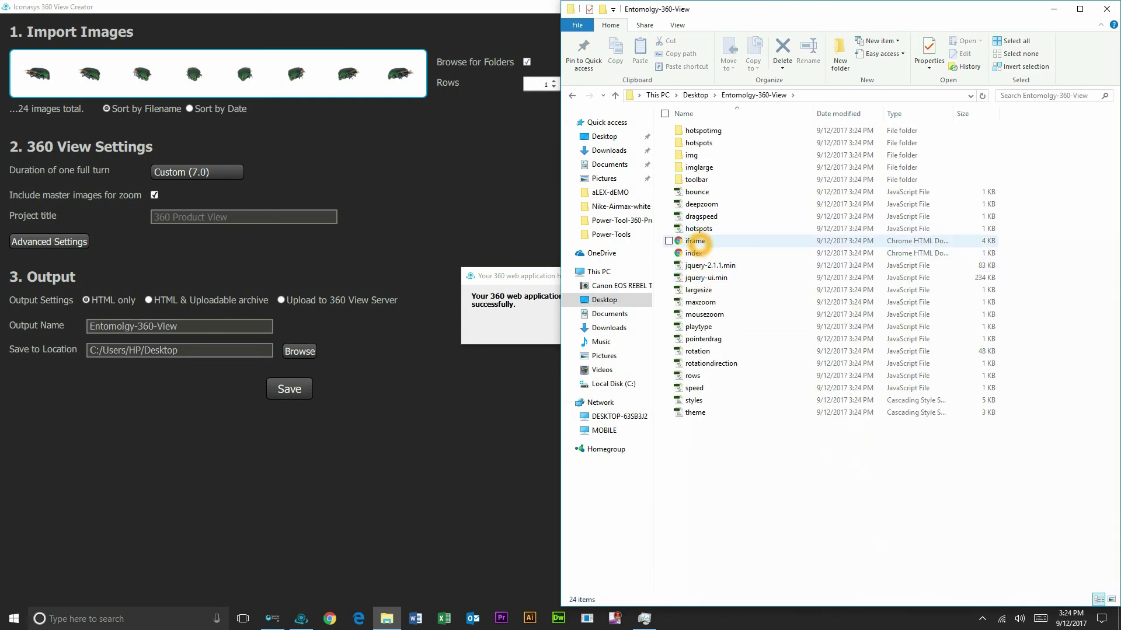
left_click(698, 242)
double_click(700, 244)
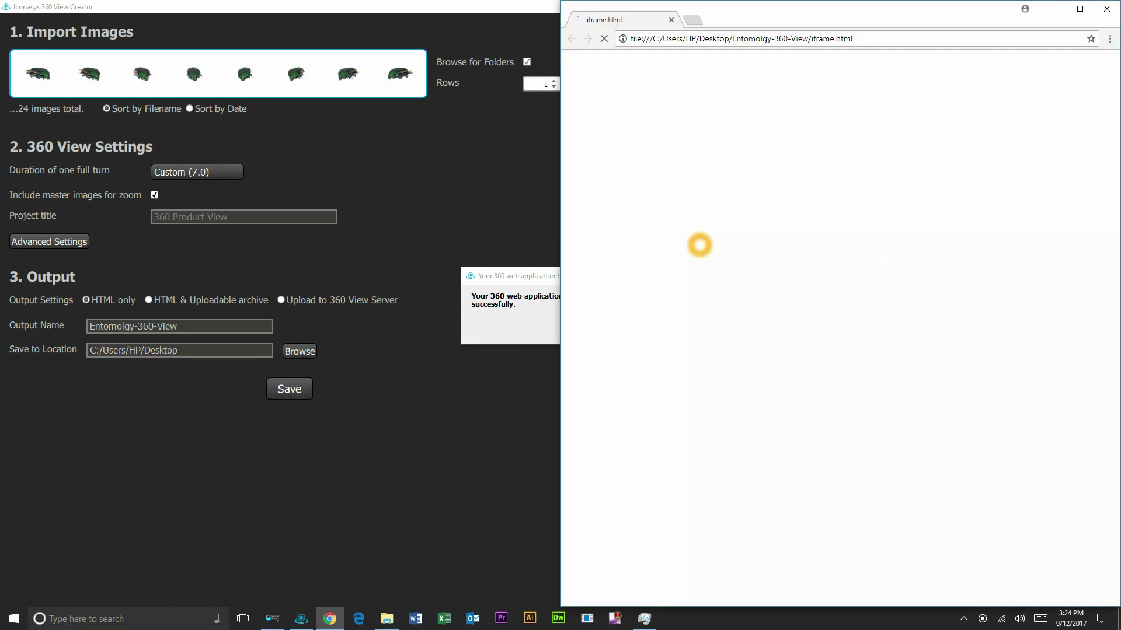
Maximize the browser window, stop the beetle's automatic spin and rotate the 360 view manually
left_click(1079, 9)
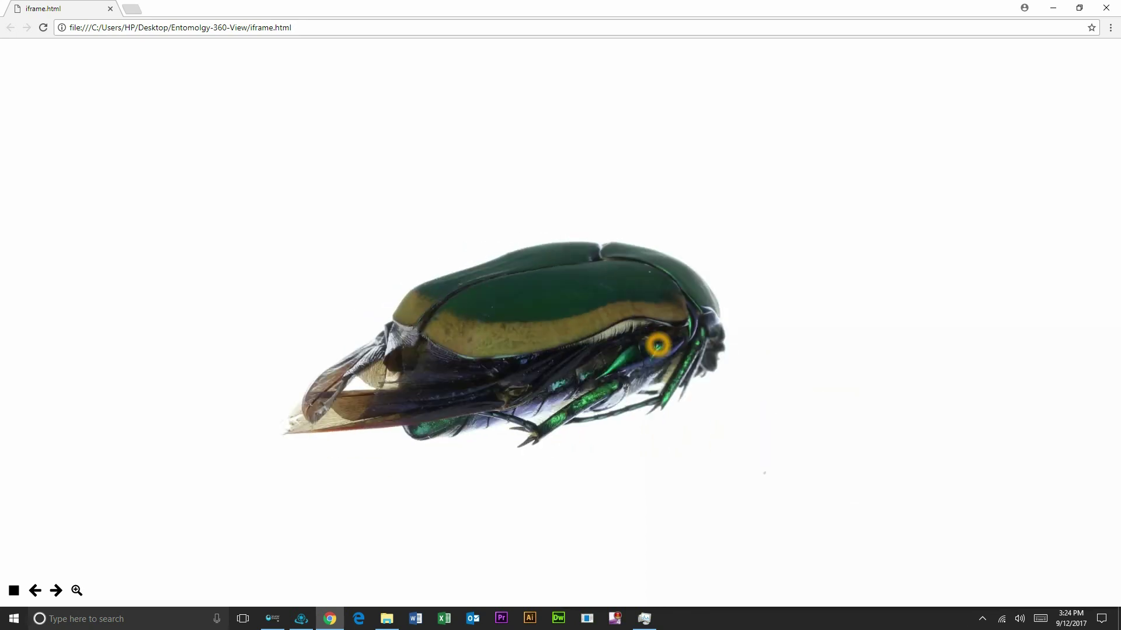
left_click(658, 345)
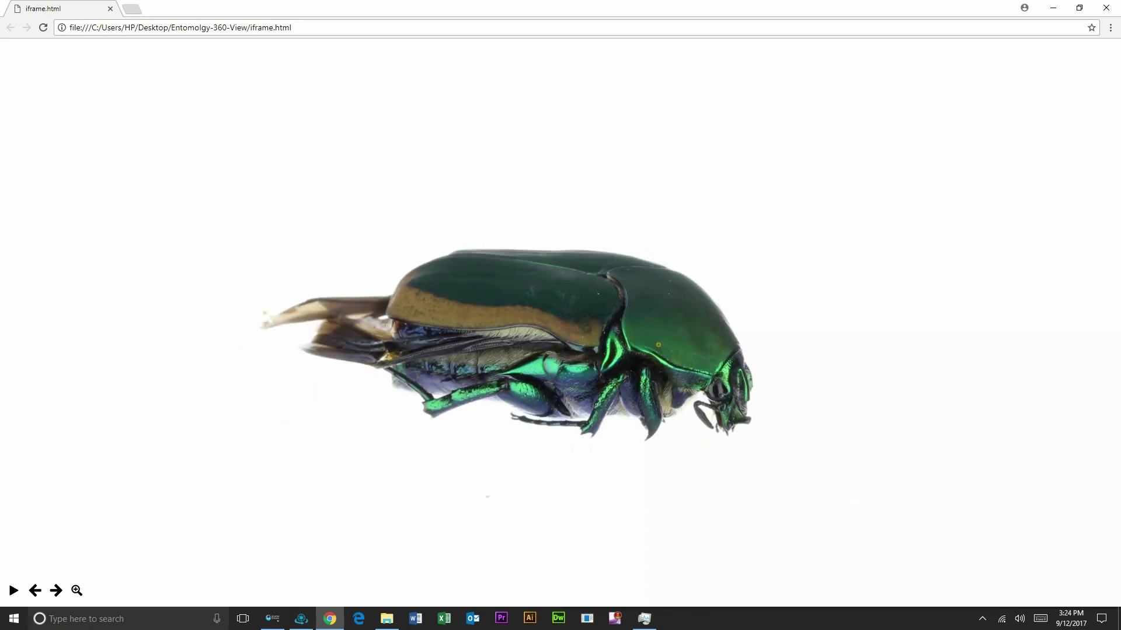
left_click_drag(659, 345, 527, 355)
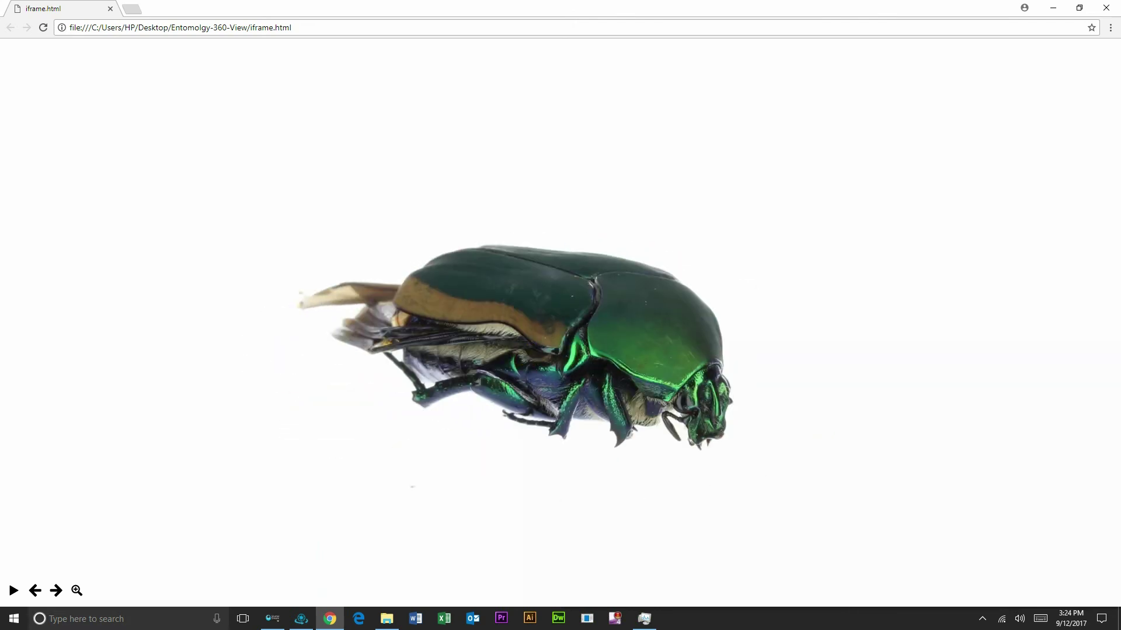
Zoom in on the beetle, pan across its head and legs to inspect the detail, and zoom back out
left_click(76, 590)
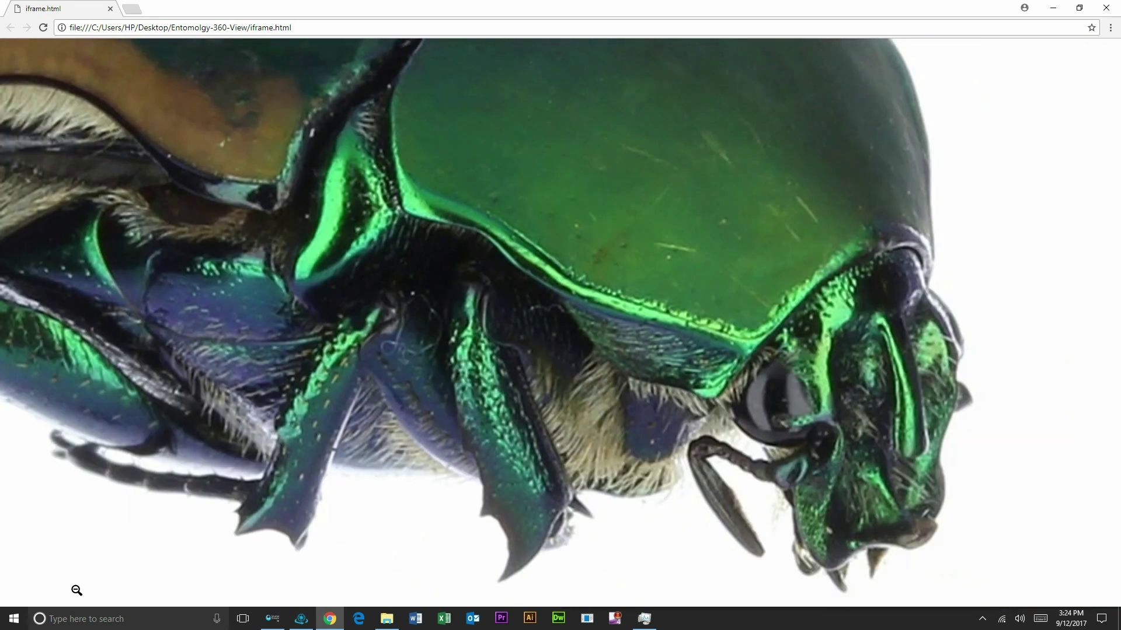
left_click(701, 413)
left_click_drag(701, 413, 695, 534)
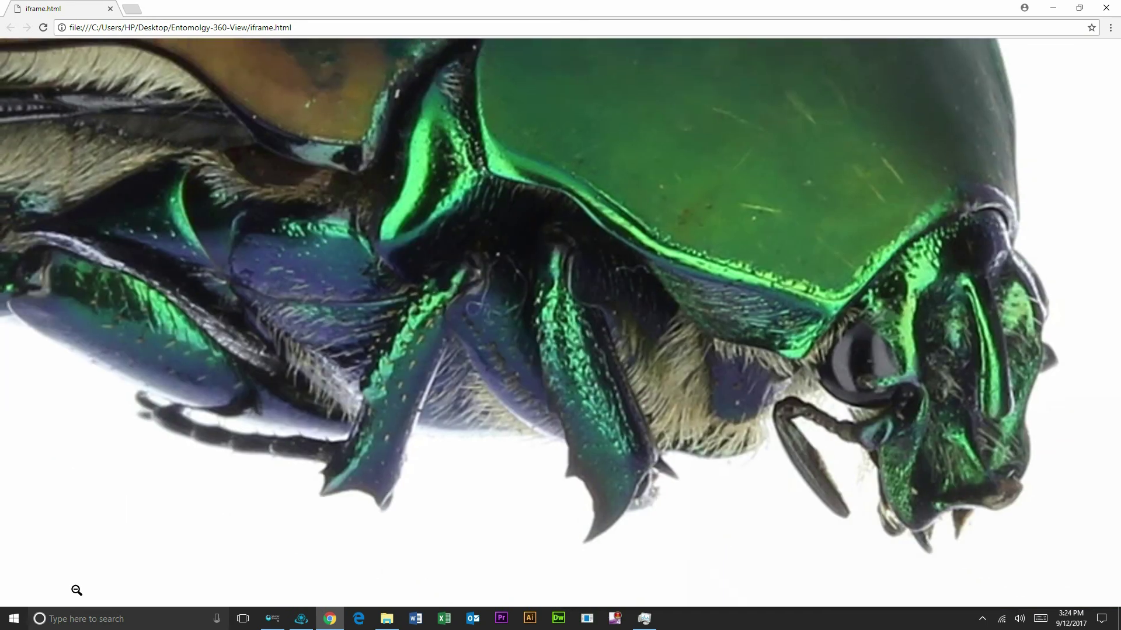
left_click(76, 591)
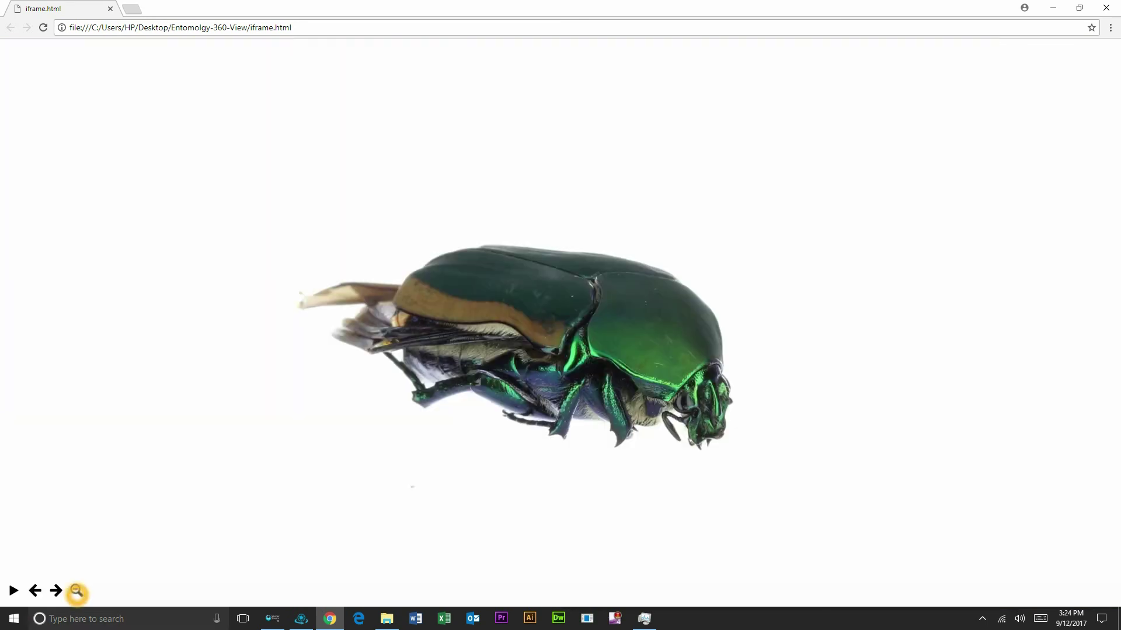